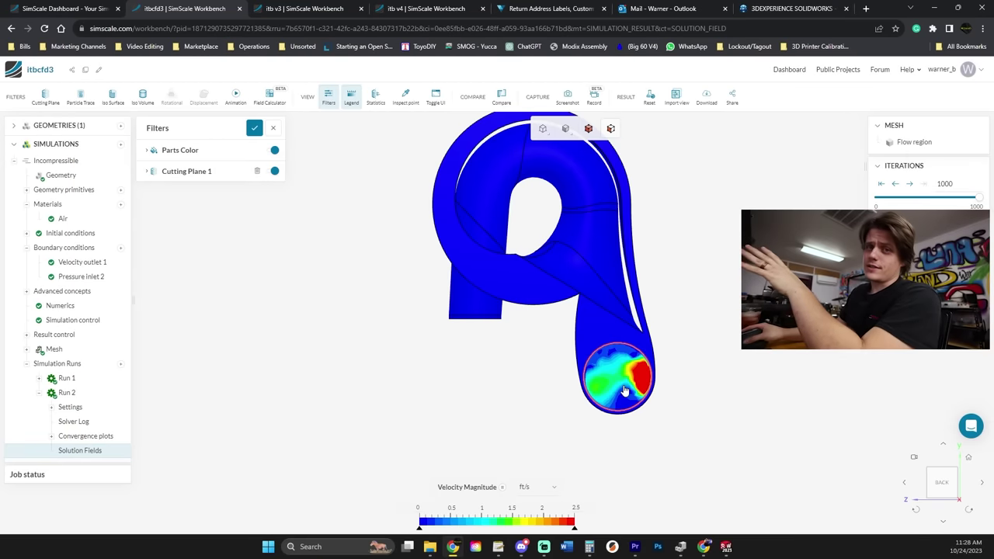
# Examine the velocity magnitude contour on the circular cut face of the itbcfd3 model from an angle and from the back view.
pyautogui.moveTo(681, 402); pyautogui.dragTo(725, 401)
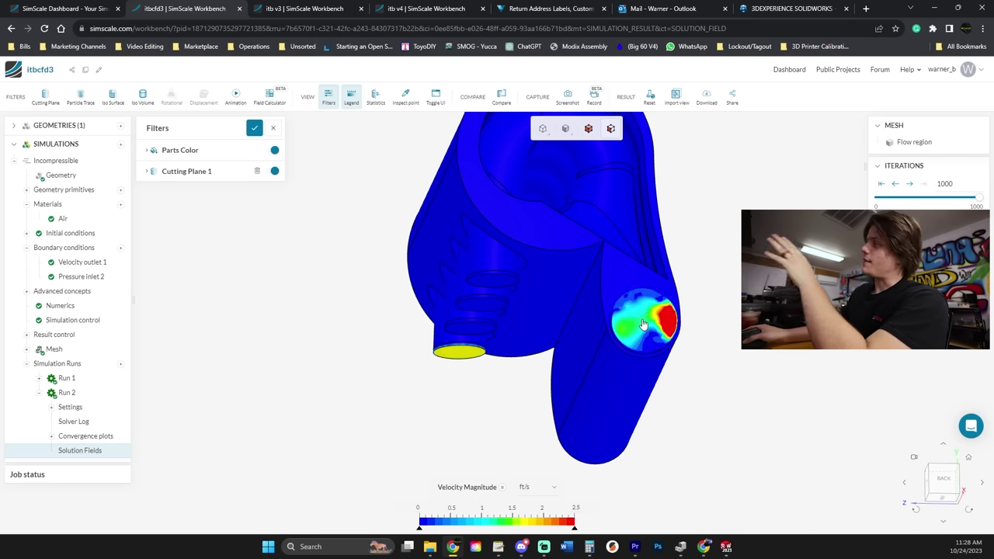
pyautogui.moveTo(706, 301); pyautogui.dragTo(735, 250)
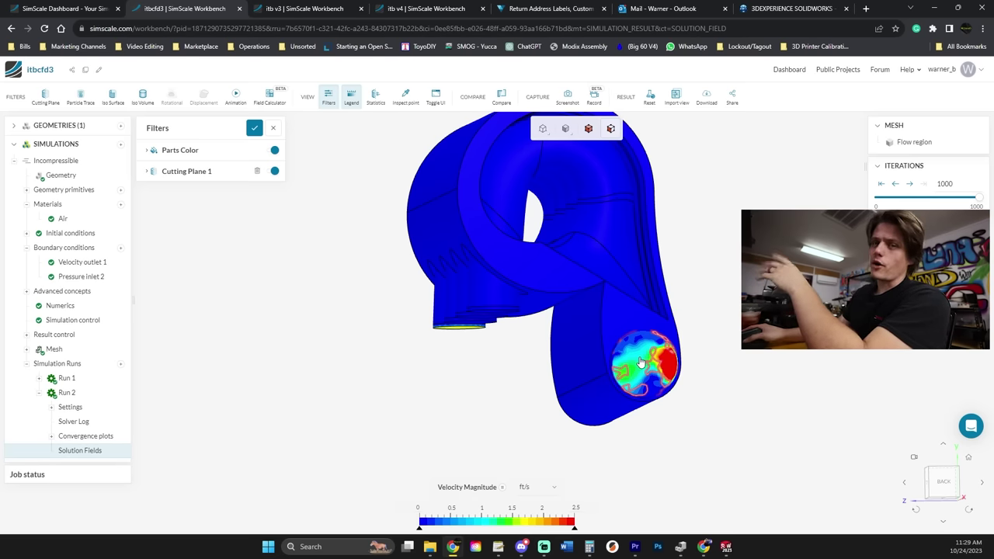
pyautogui.moveTo(710, 290); pyautogui.dragTo(719, 307)
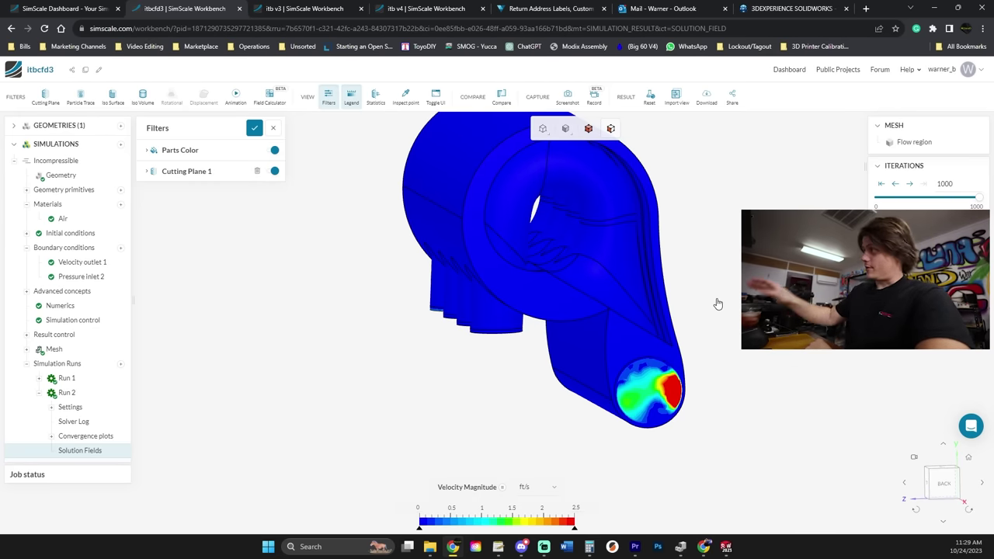
pyautogui.click(950, 492)
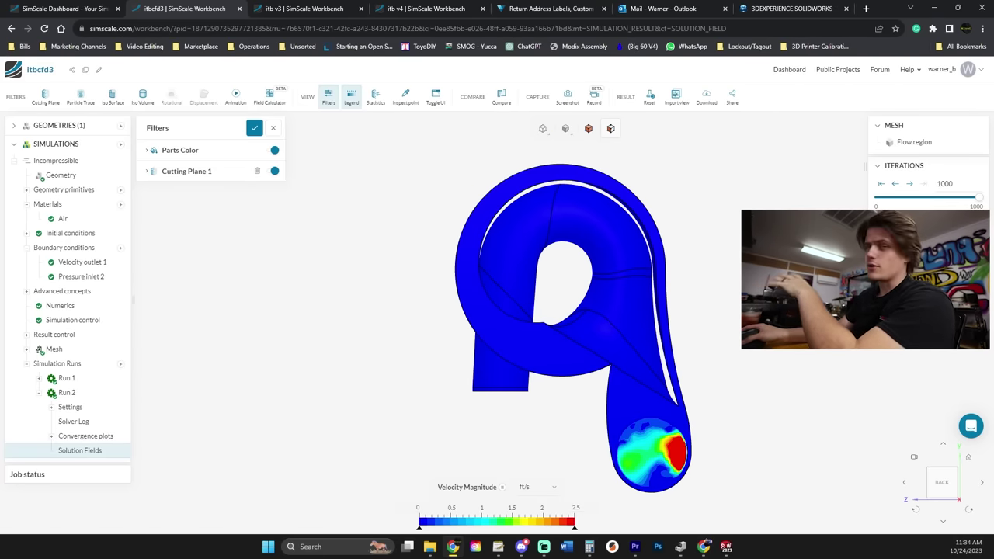
pyautogui.scroll(2, 703, 427)
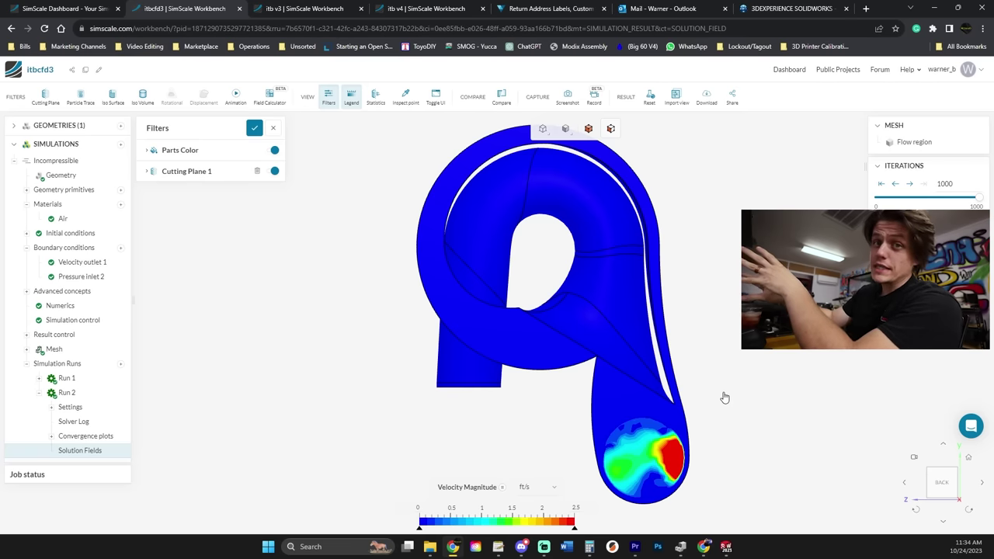
pyautogui.scroll(3, 714, 397)
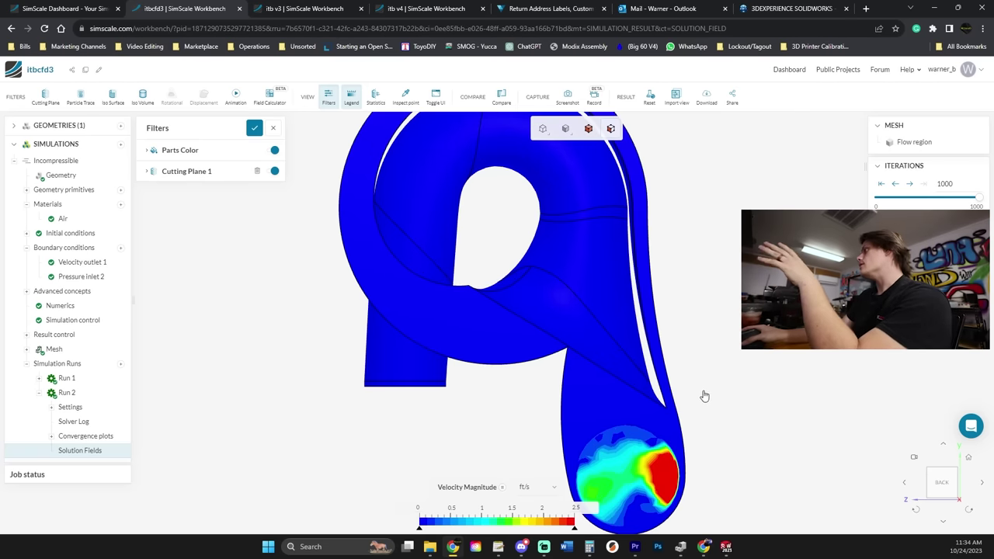
pyautogui.scroll(3, 681, 404)
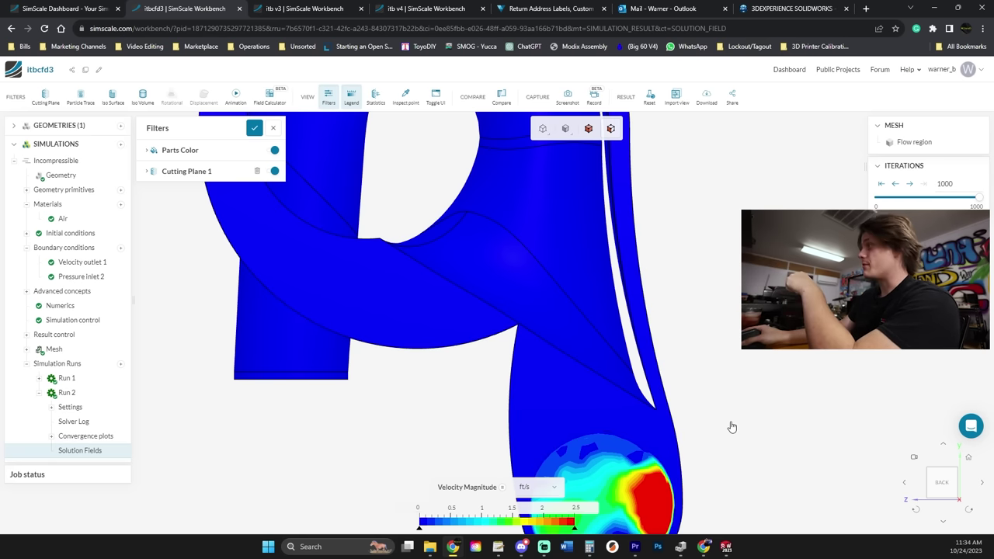
pyautogui.scroll(-5, 718, 411)
pyautogui.moveTo(716, 341); pyautogui.dragTo(655, 355, button='right')
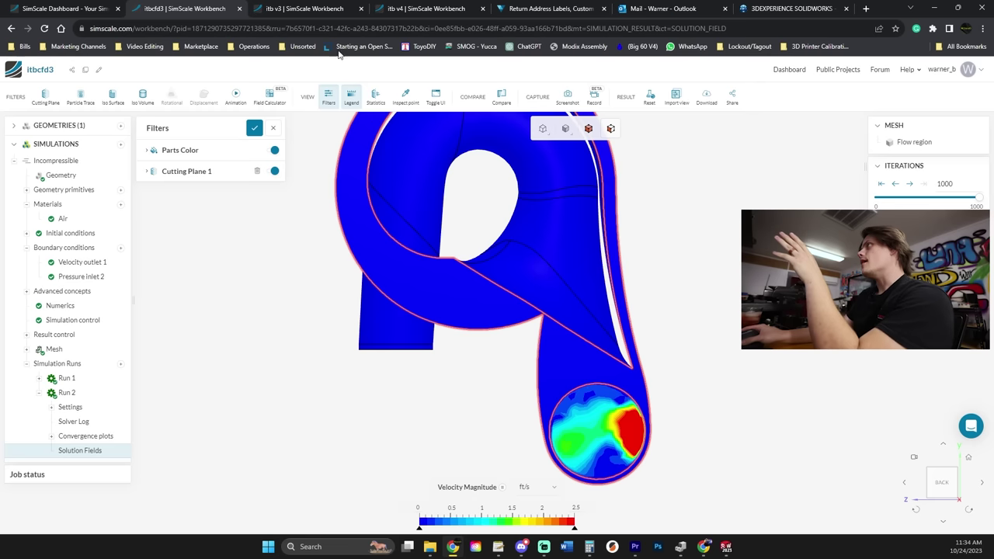
# Open the itb v3 results and examine the velocity contour on the circular cut face and the surrounding duct shape.
pyautogui.hotkey('ctrl', 'Tab')
pyautogui.scroll(3, 681, 381)
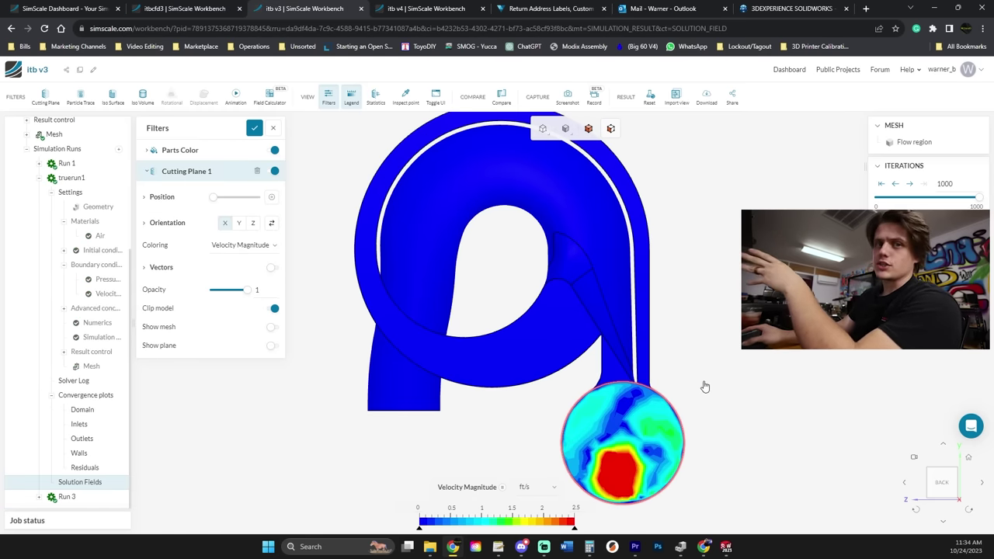
pyautogui.scroll(2, 704, 394)
pyautogui.scroll(2, 683, 377)
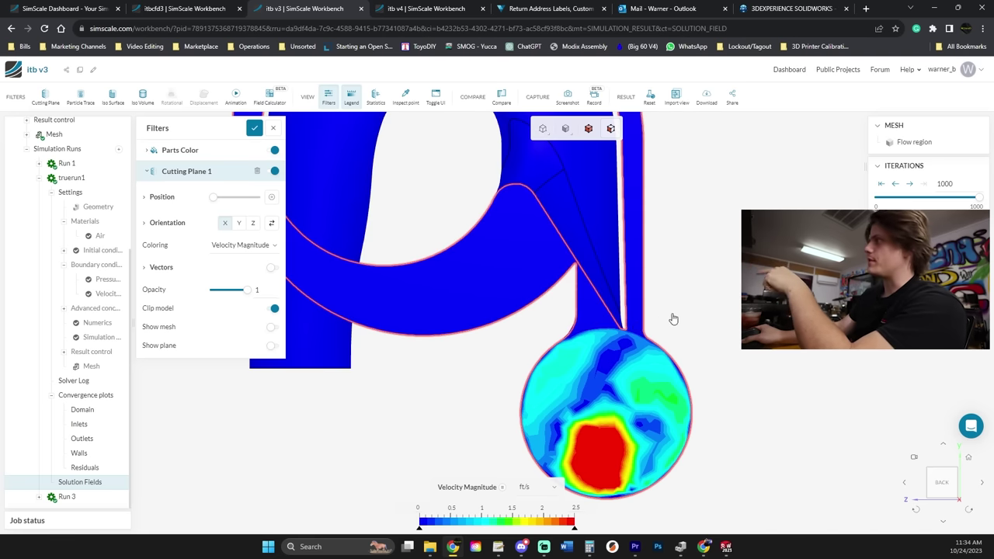
pyautogui.scroll(-5, 673, 319)
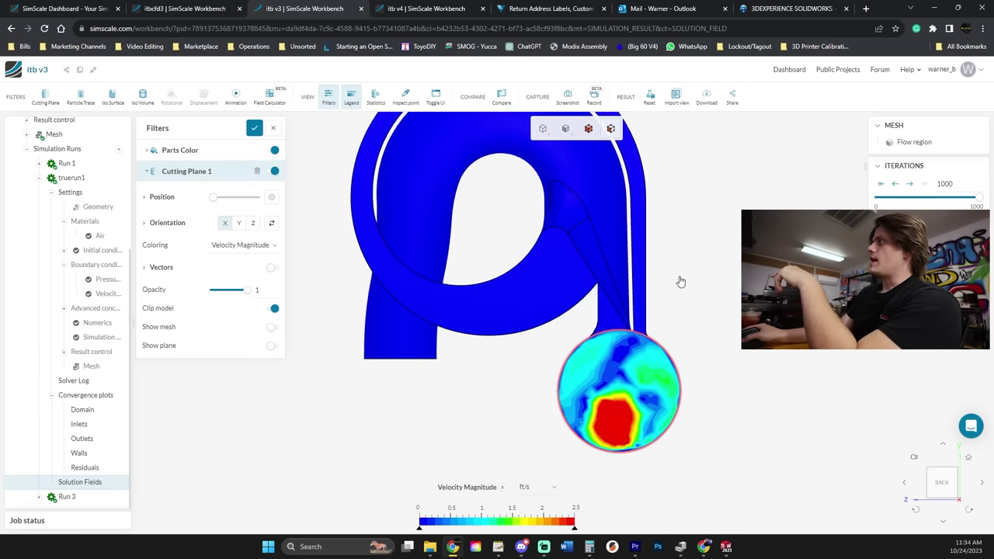
pyautogui.scroll(-3, 680, 281)
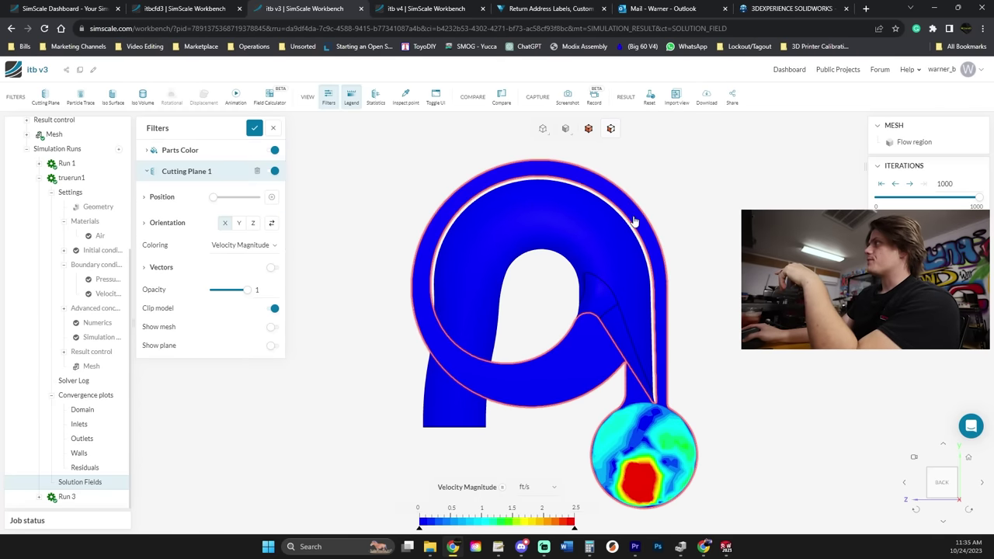
# View the itb v4 results and compare their duct shape and cut-face velocity contour with those of itb v3.
pyautogui.click(435, 9)
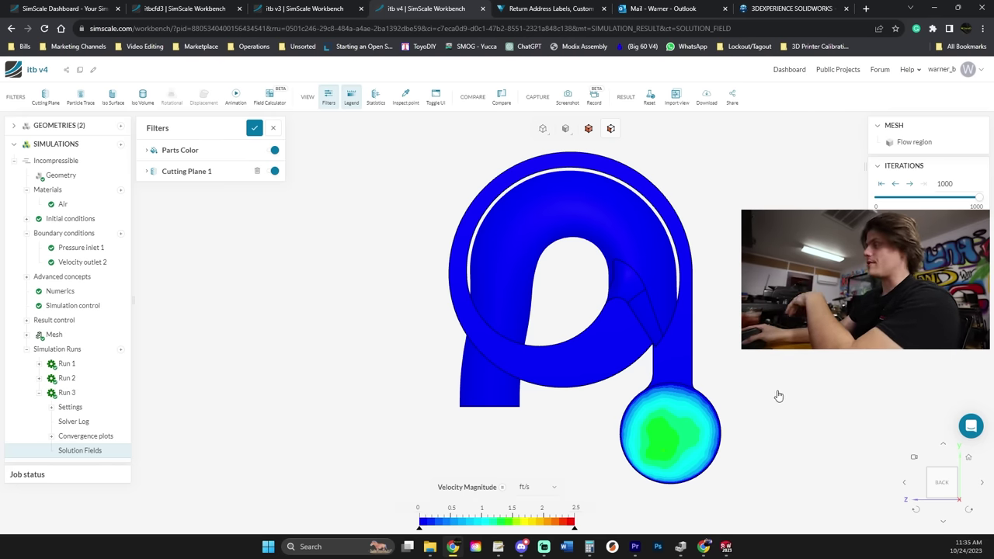
pyautogui.scroll(1, 767, 358)
pyautogui.scroll(1, 740, 359)
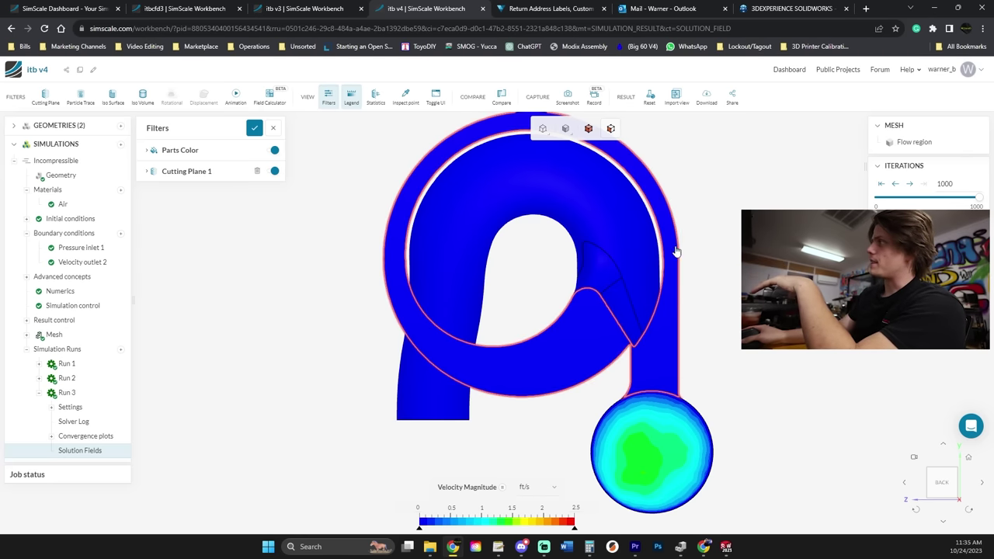
pyautogui.hotkey('ctrl', 'shift', 'Tab')
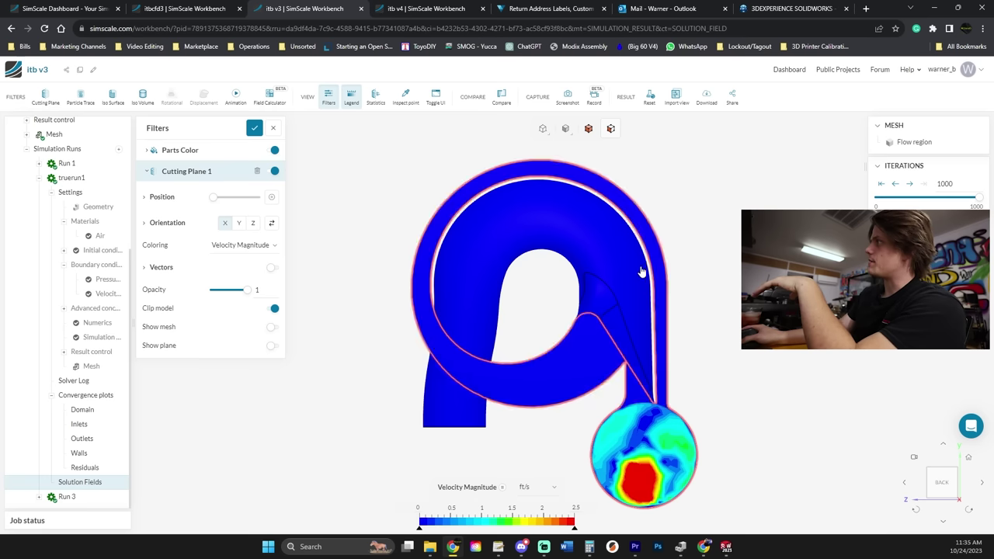
pyautogui.hotkey('ctrl', 'Tab')
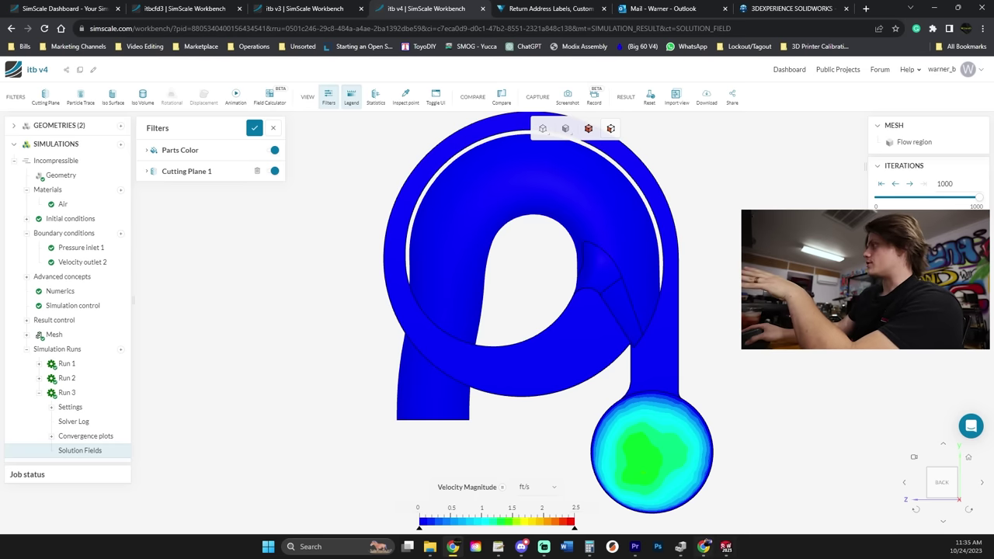
# Switch to SOLIDWORKS to inspect the ITB for CFD_v3 solid body's slots and runners from several angles, then return to the SimScale results.
pyautogui.hotkey('alt', 'Tab')
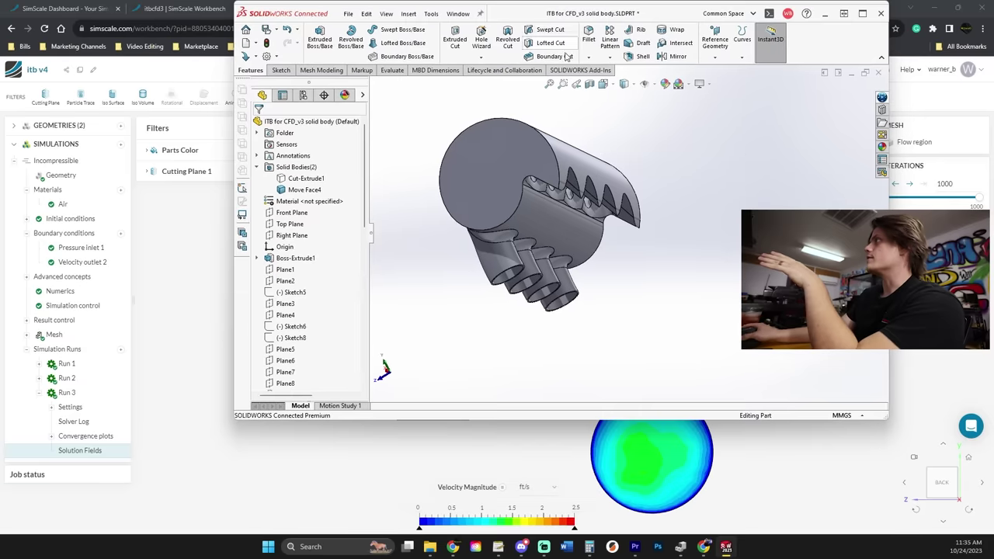
pyautogui.moveTo(602, 13); pyautogui.dragTo(596, 61)
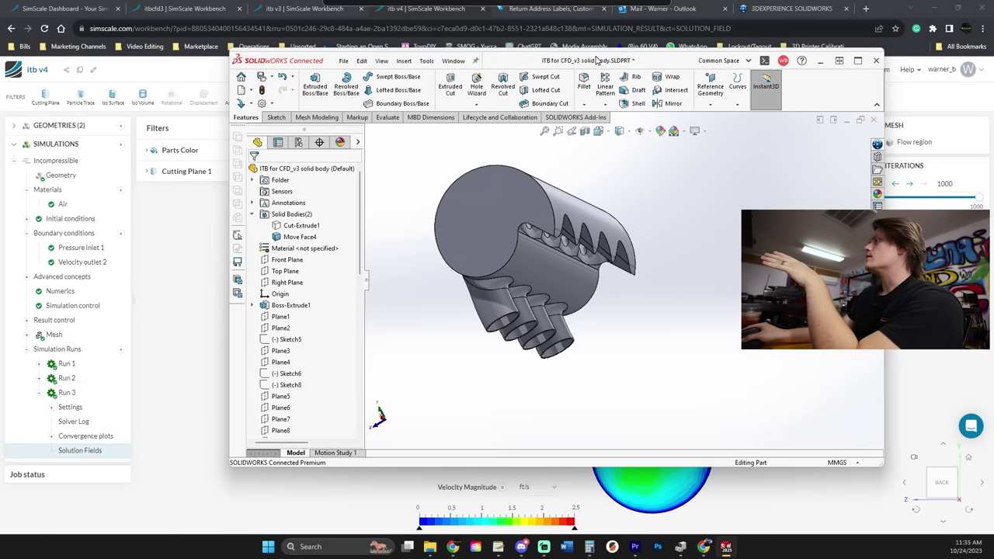
pyautogui.scroll(-3, 621, 307)
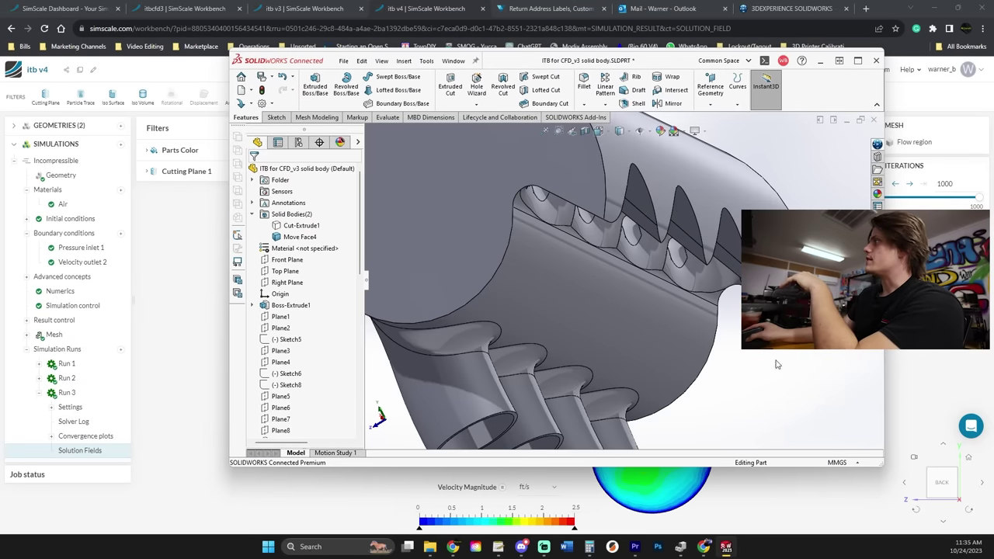
pyautogui.moveTo(699, 373); pyautogui.dragTo(619, 277, button='middle')
pyautogui.scroll(4, 773, 413)
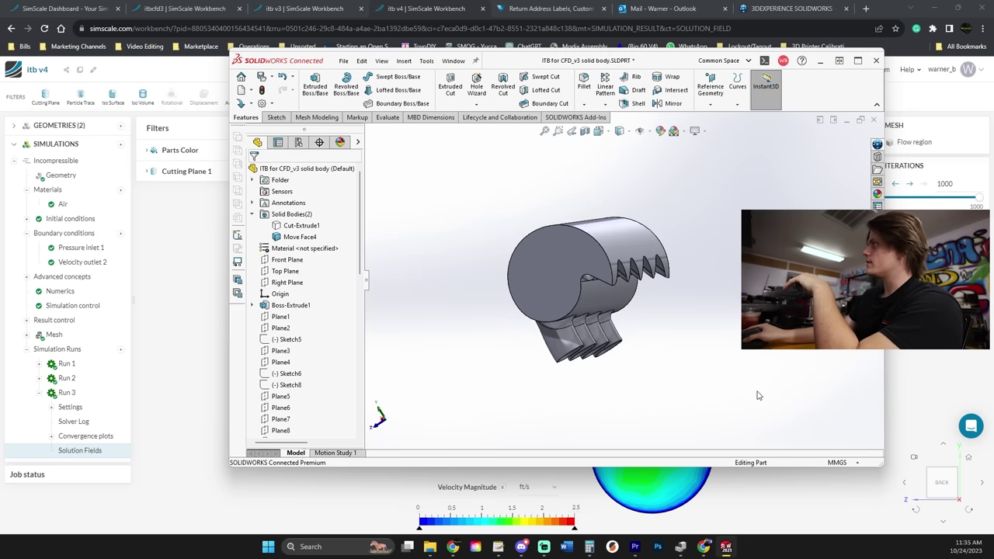
pyautogui.moveTo(675, 329); pyautogui.dragTo(664, 307, button='middle')
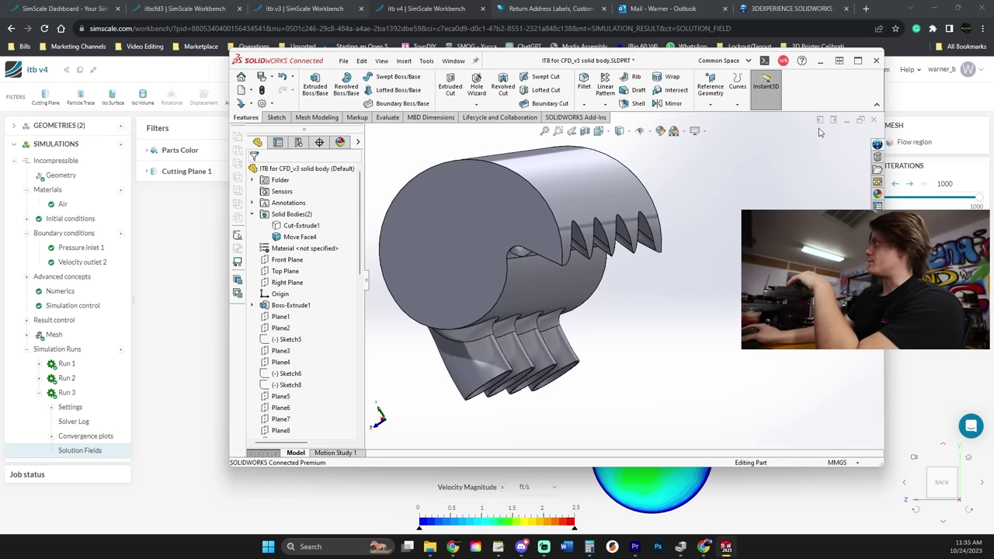
pyautogui.click(820, 60)
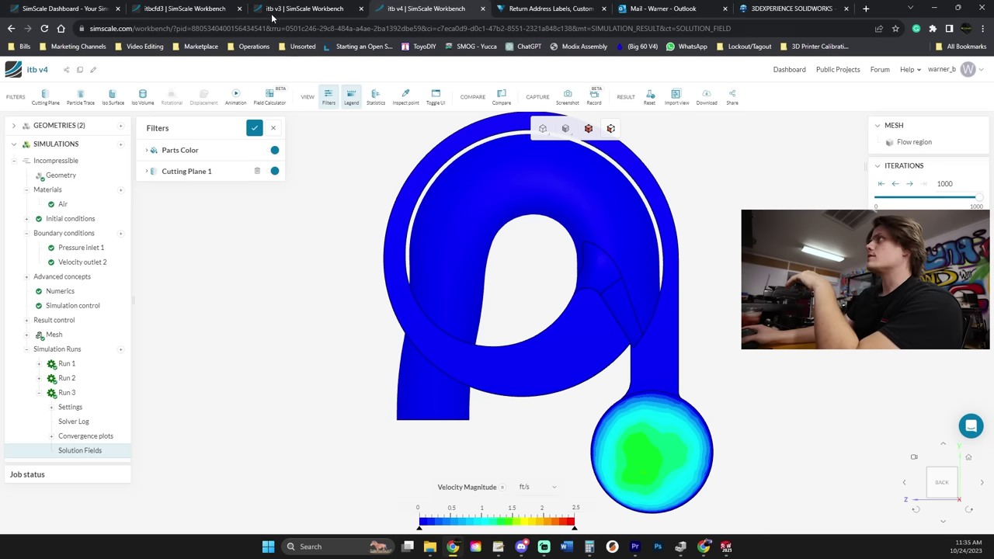
# Compare the circular cut-face velocity contours of itbcfd3, itb v3 and itb v4 up close, one project after another.
pyautogui.click(209, 8)
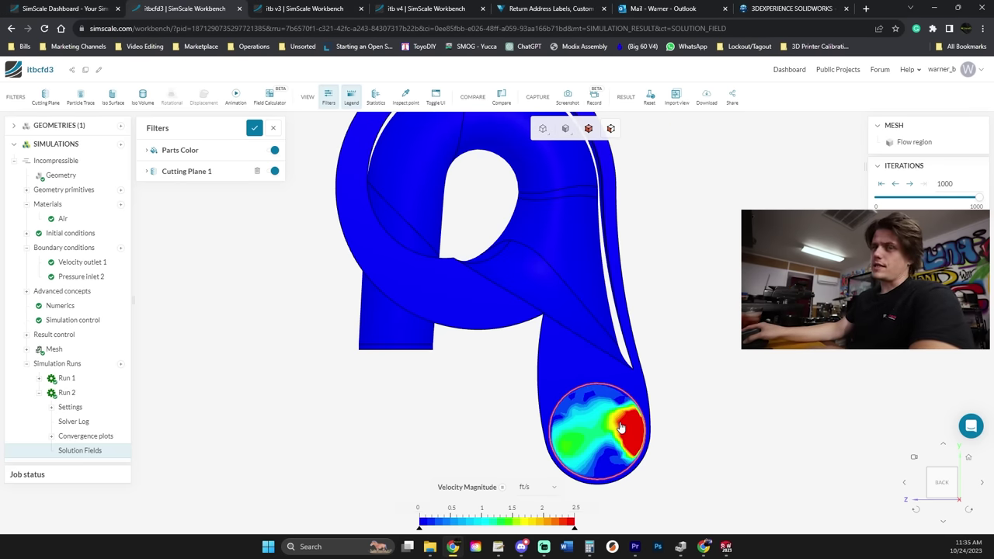
pyautogui.scroll(3, 632, 434)
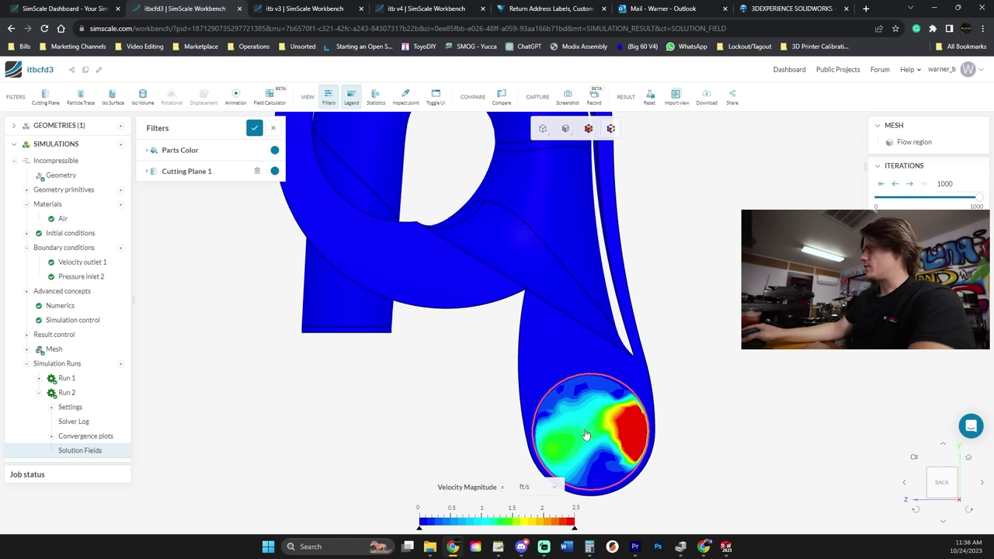
pyautogui.click(304, 9)
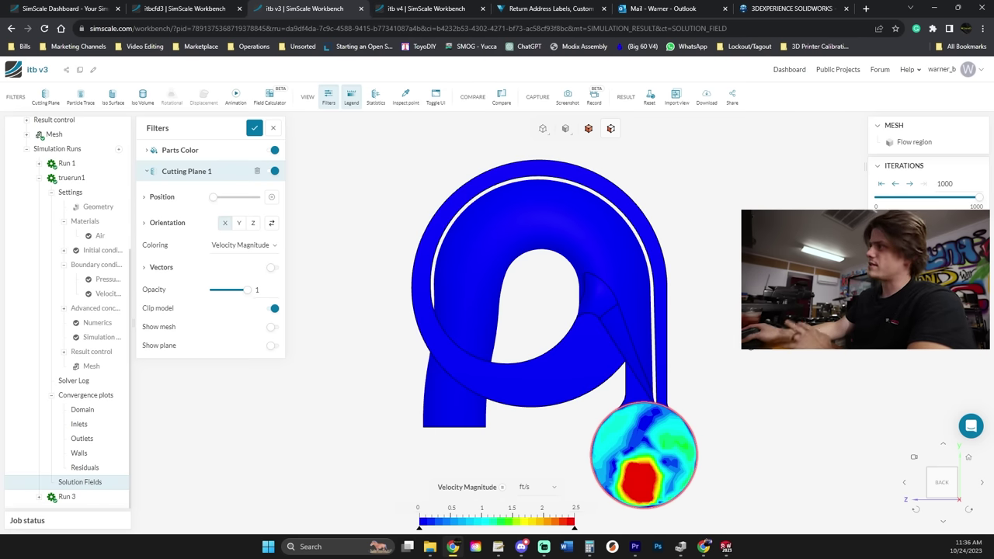
pyautogui.scroll(5, 699, 406)
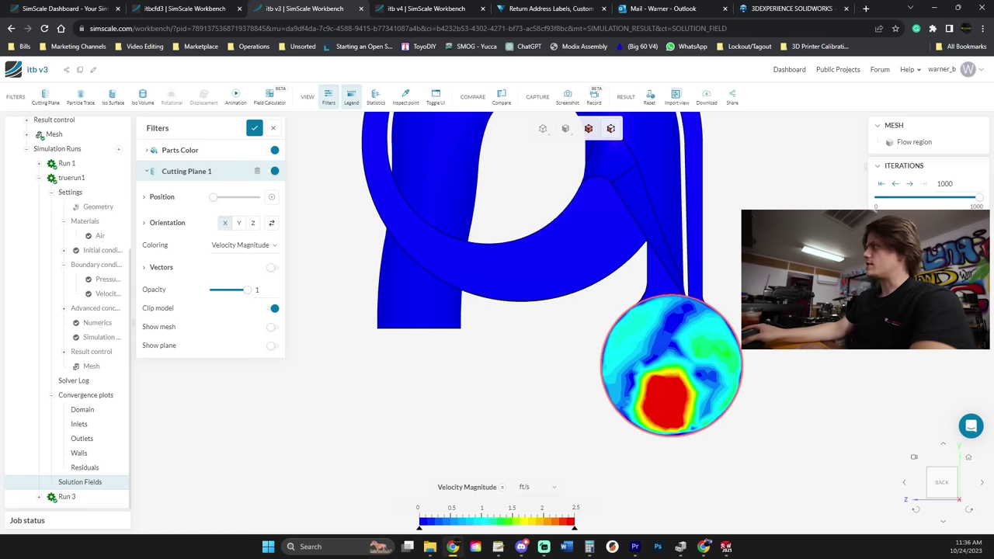
pyautogui.scroll(-3, 559, 295)
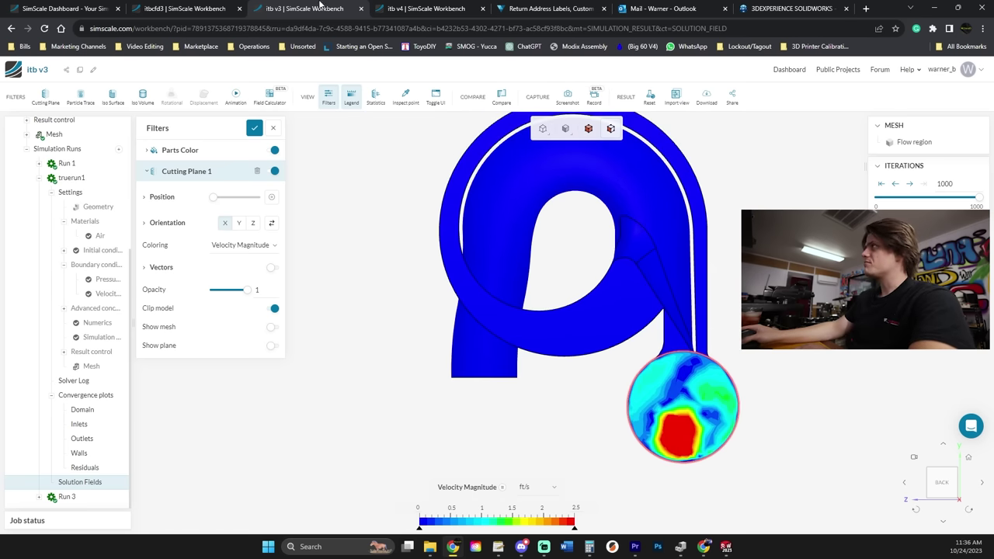
pyautogui.click(195, 8)
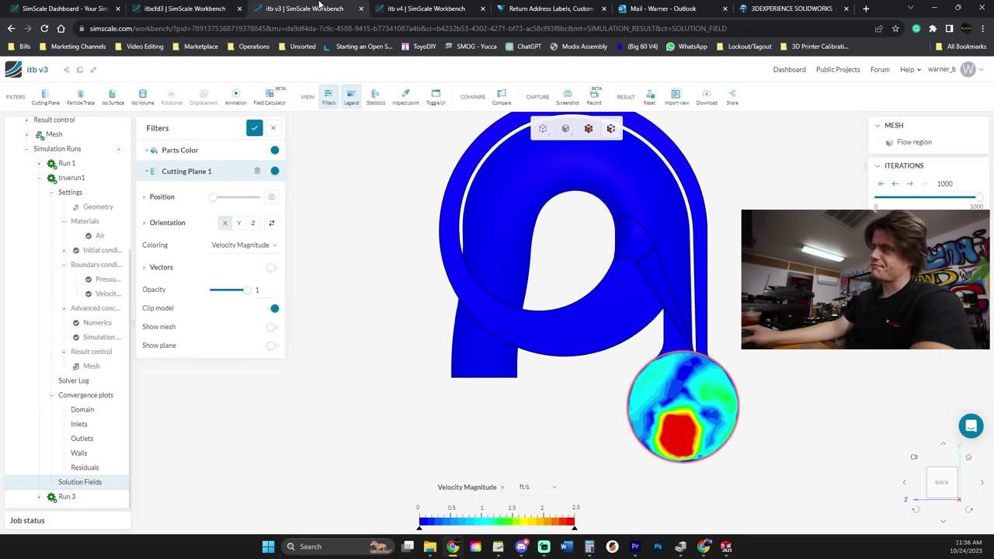
pyautogui.click(425, 7)
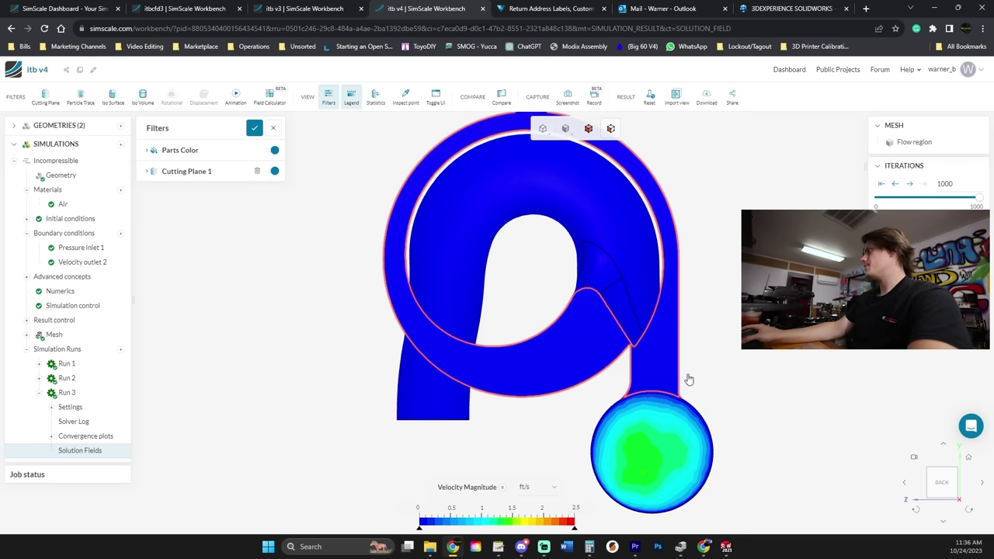
pyautogui.scroll(5, 778, 444)
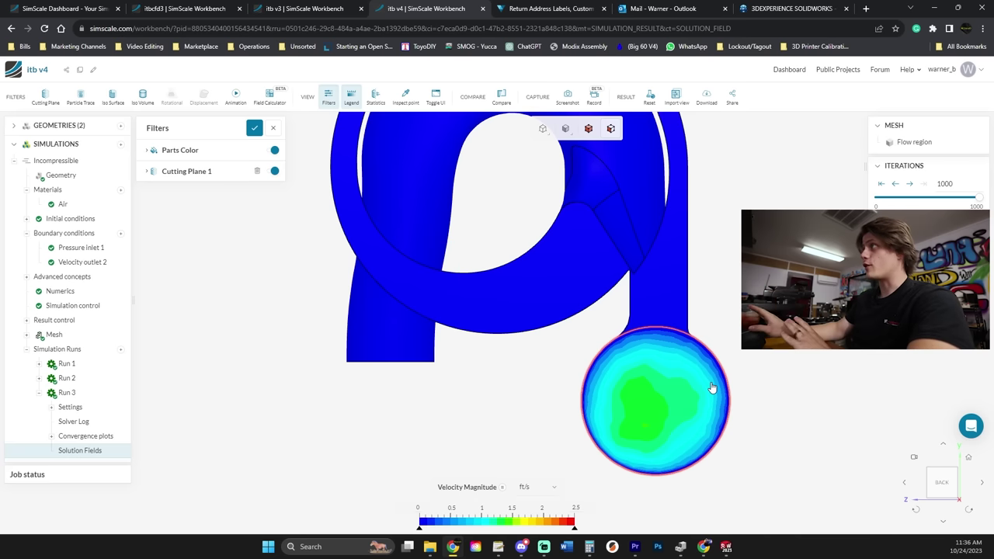
# In the itbcfd3 results, shift Cutting Plane 1 deeper into the flow region along X and enable its velocity vectors.
pyautogui.click(190, 9)
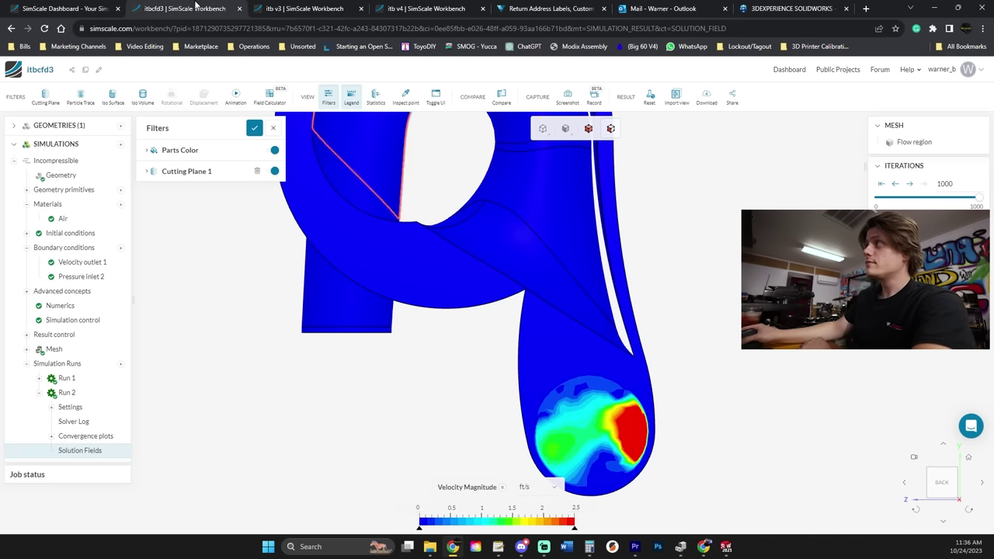
pyautogui.moveTo(685, 226); pyautogui.dragTo(725, 229)
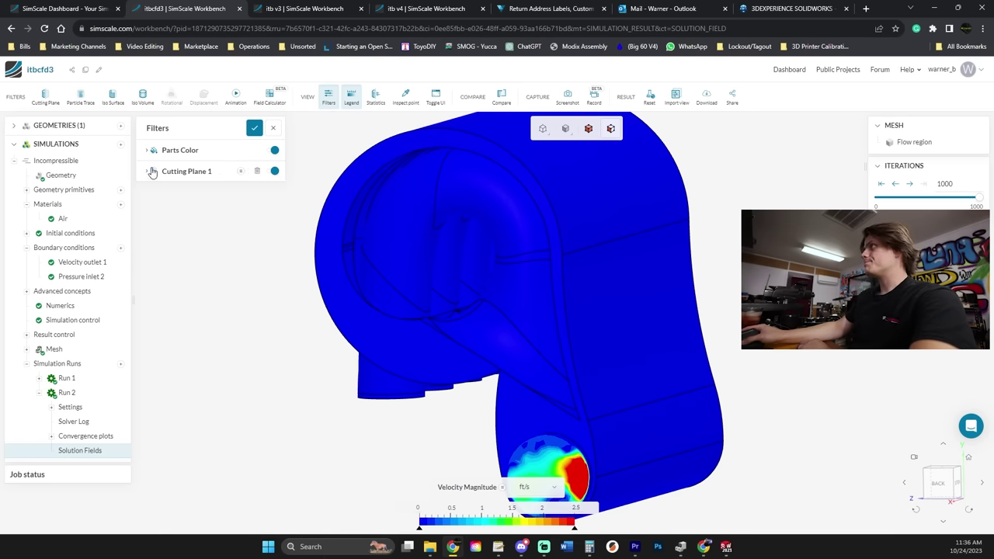
pyautogui.click(153, 172)
pyautogui.click(215, 198)
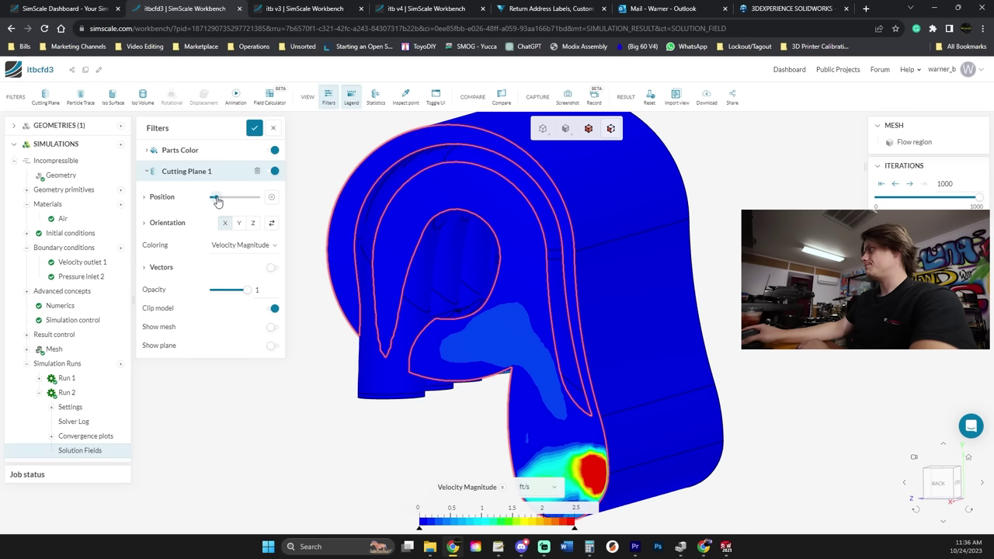
pyautogui.moveTo(221, 201); pyautogui.dragTo(213, 199)
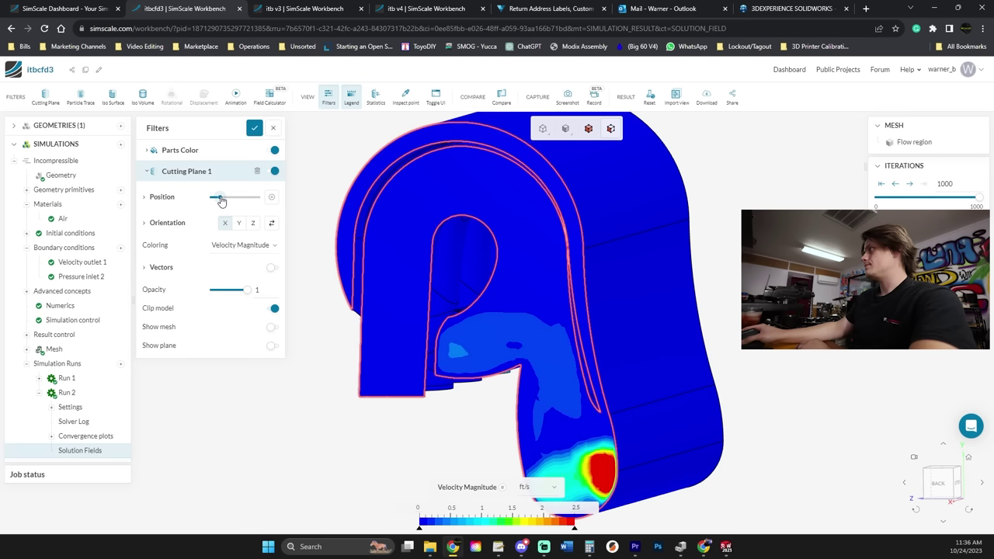
pyautogui.click(273, 268)
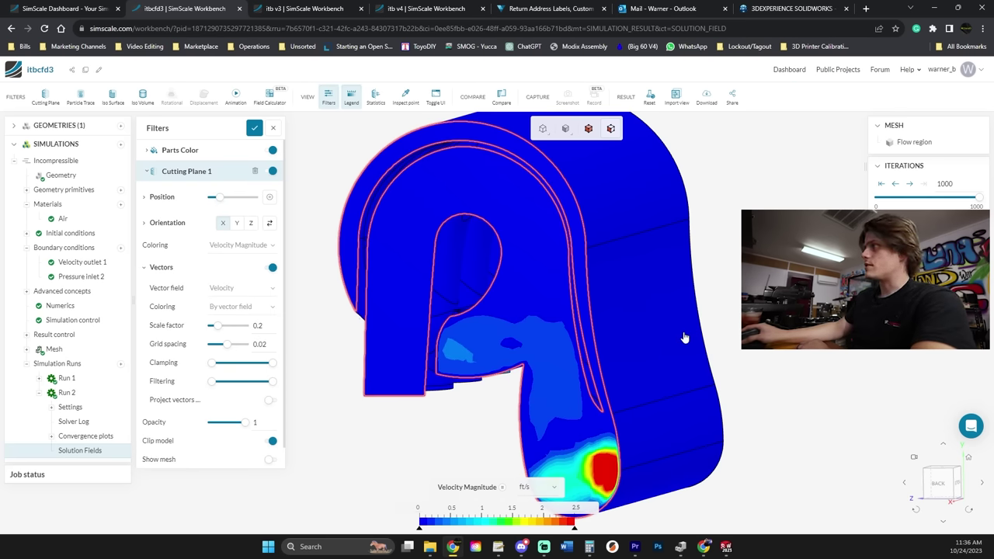
# Move Cutting Plane 1 of itbcfd3 further along X, to a section where velocity vectors fill the slot.
pyautogui.moveTo(746, 370); pyautogui.dragTo(402, 238)
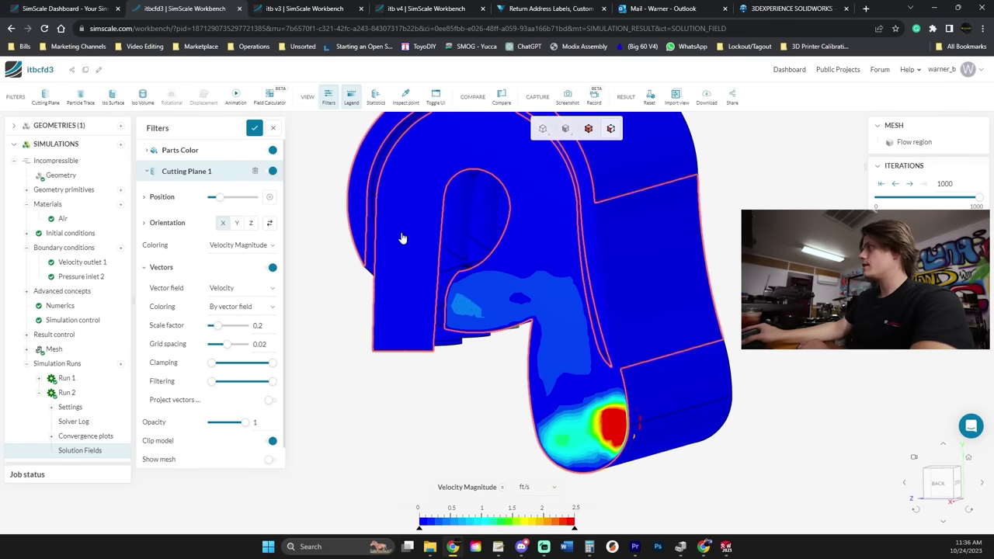
pyautogui.moveTo(224, 200); pyautogui.dragTo(231, 201)
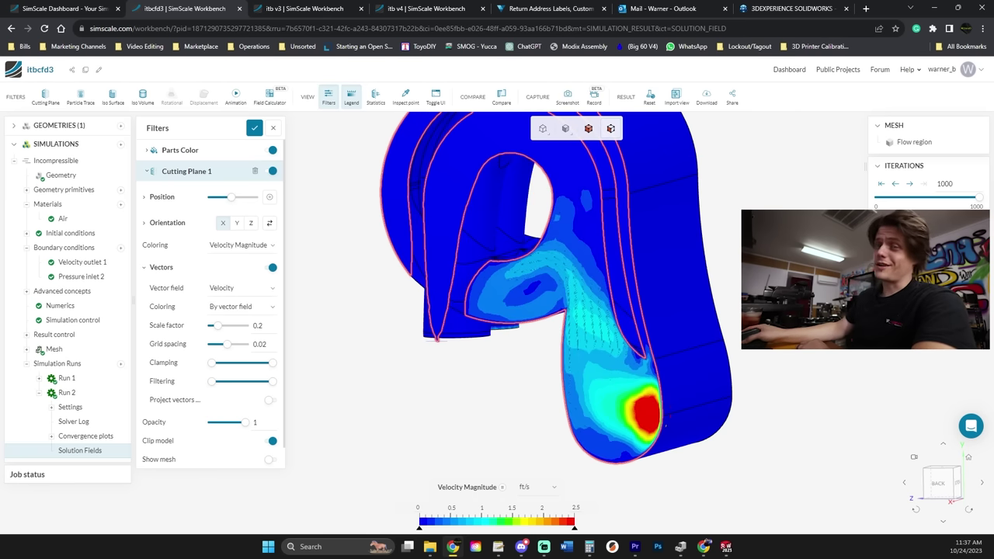
pyautogui.scroll(3, 554, 360)
pyautogui.scroll(-3, 511, 207)
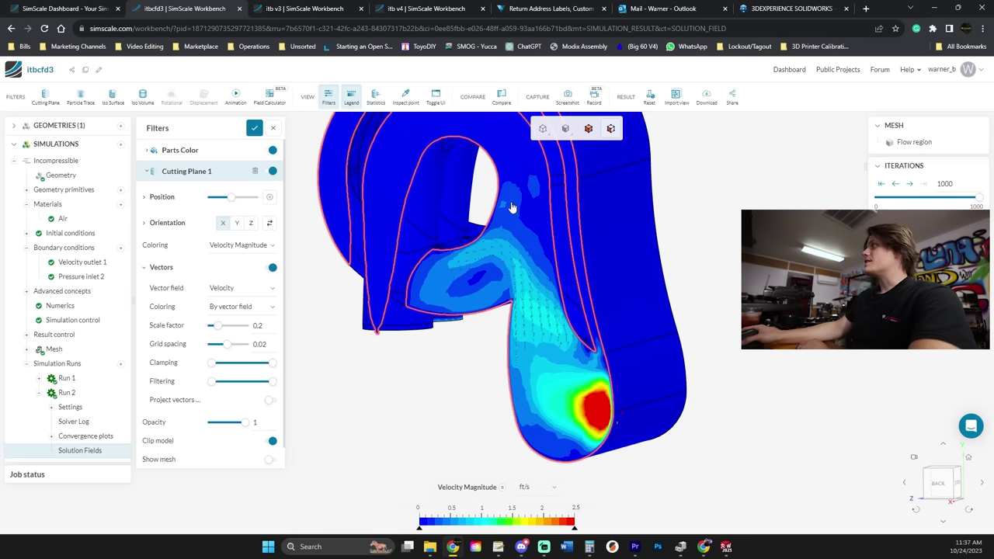
# Examine the itbcfd3 velocity vectors through the slot and lower duct, and along the curved runner to its open end.
pyautogui.scroll(2, 527, 230)
pyautogui.moveTo(680, 206); pyautogui.dragTo(628, 249)
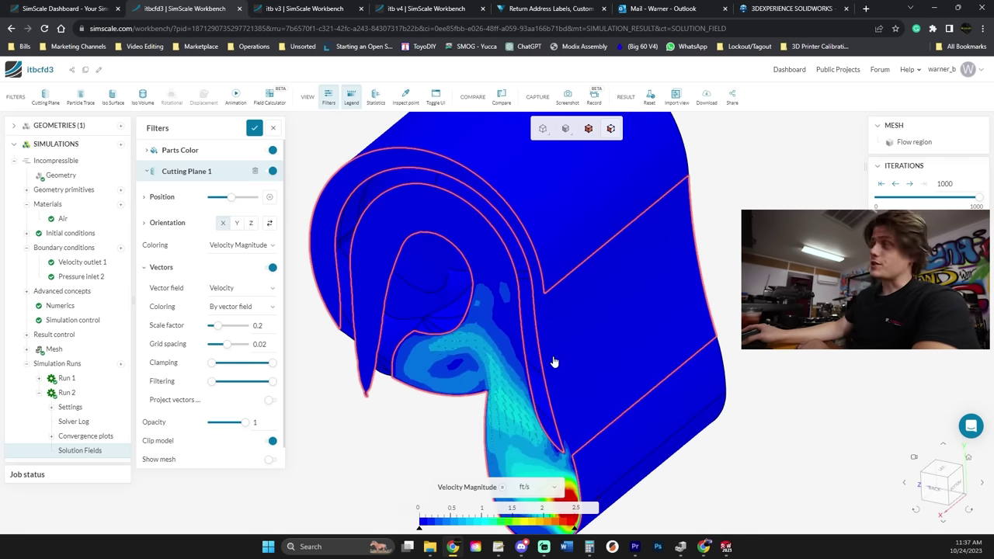
pyautogui.scroll(1, 554, 362)
pyautogui.moveTo(521, 389); pyautogui.dragTo(533, 302, button='right')
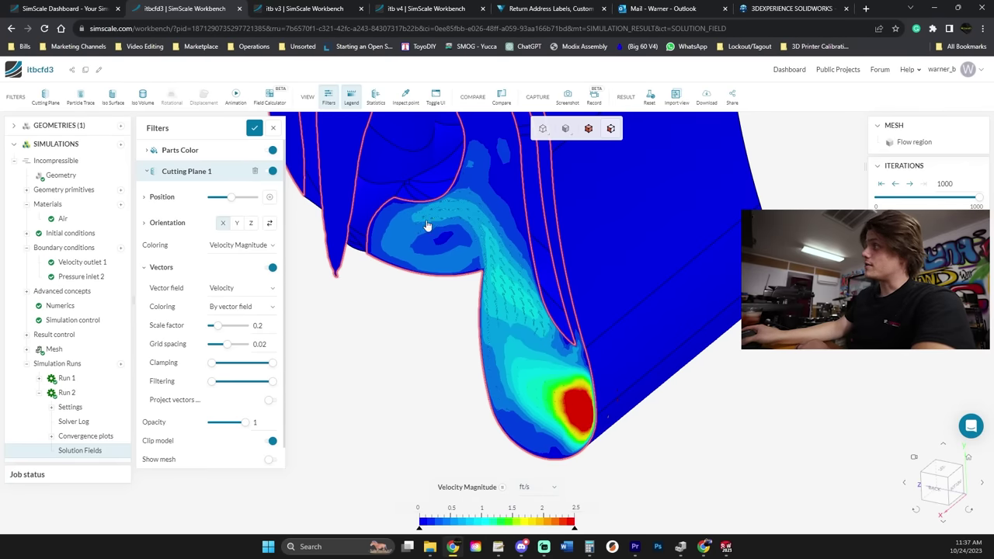
pyautogui.moveTo(513, 253); pyautogui.dragTo(577, 262)
pyautogui.scroll(-1, 517, 237)
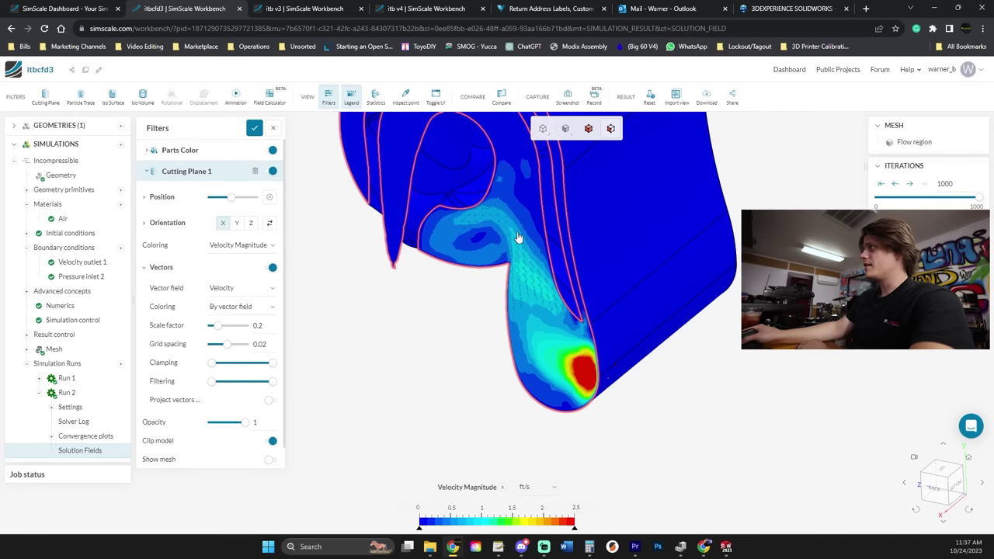
pyautogui.scroll(3, 583, 355)
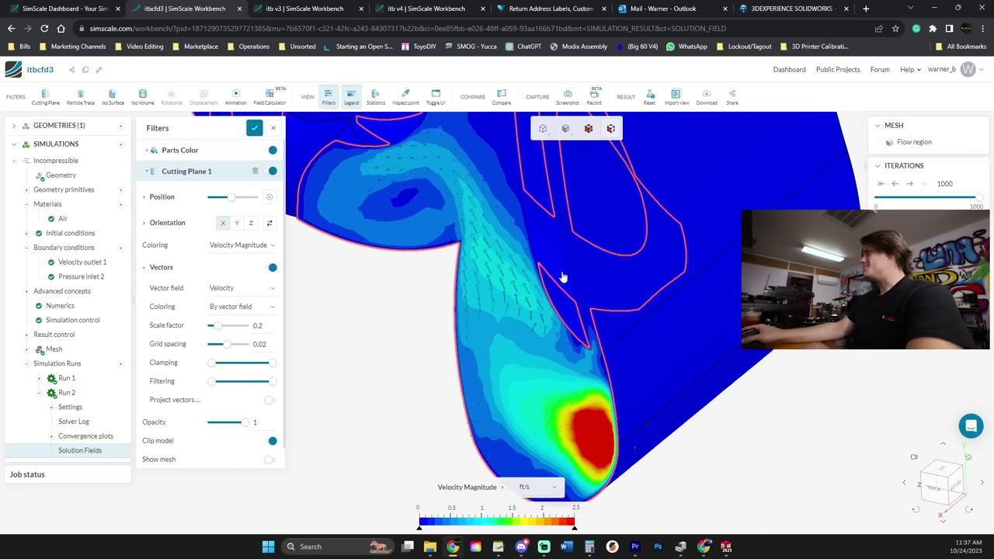
pyautogui.scroll(-3, 542, 267)
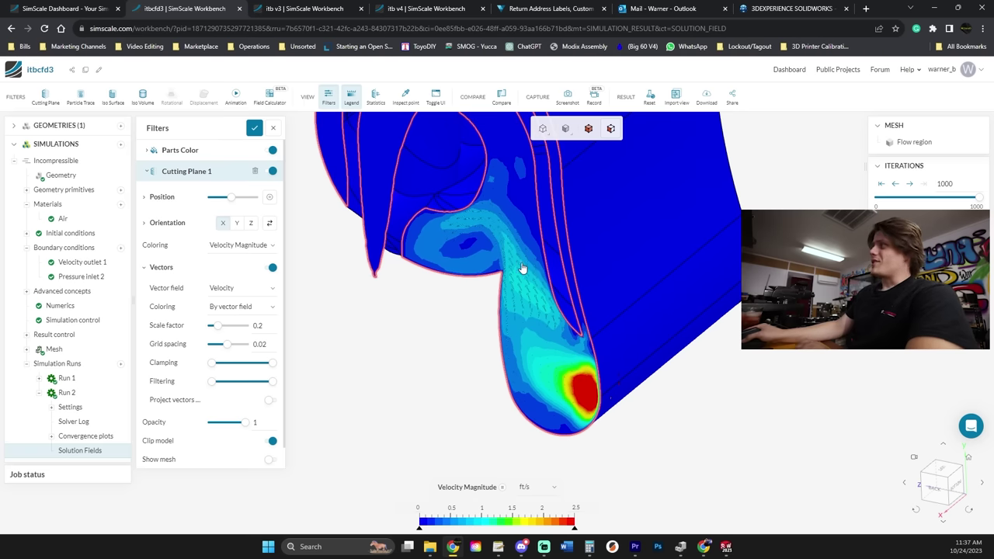
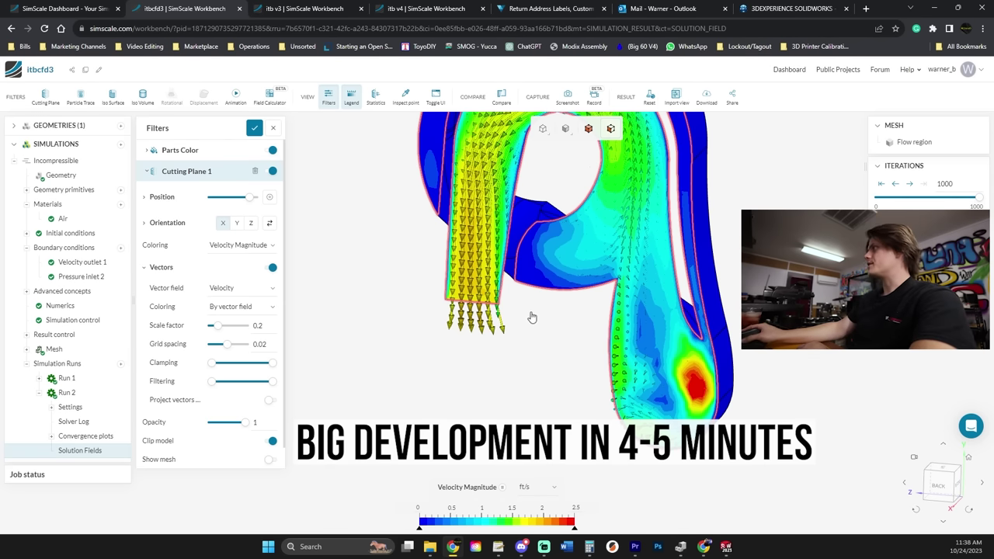
pyautogui.moveTo(572, 306); pyautogui.dragTo(584, 369)
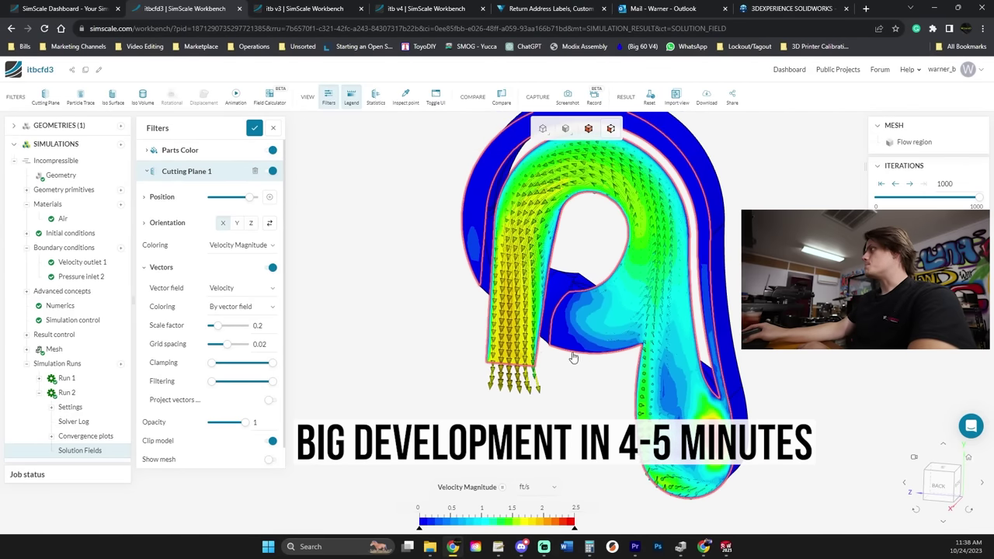
pyautogui.moveTo(761, 359); pyautogui.dragTo(808, 362)
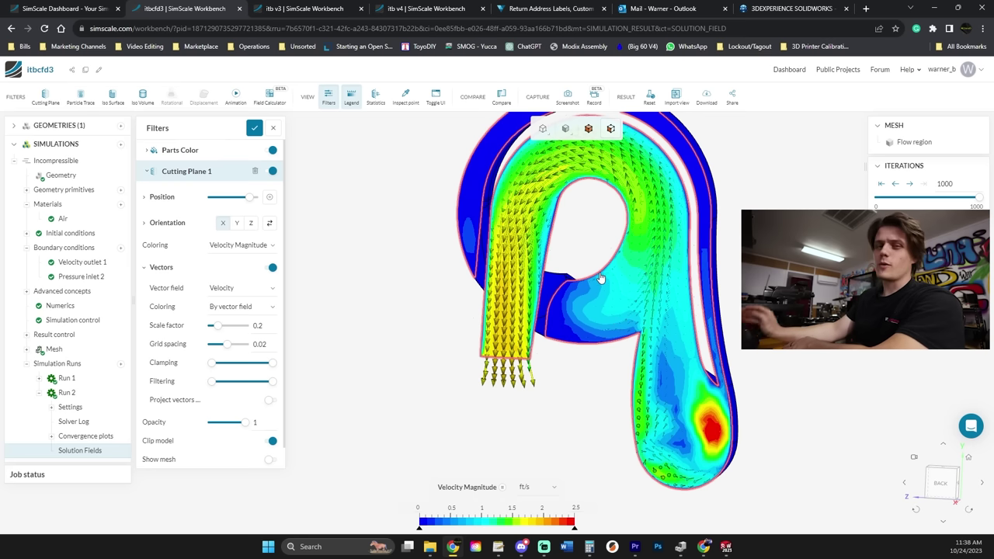
# In the itb v3 results, enable velocity vectors on Cutting Plane 1 and shift the plane along X into the flow region.
pyautogui.click(320, 8)
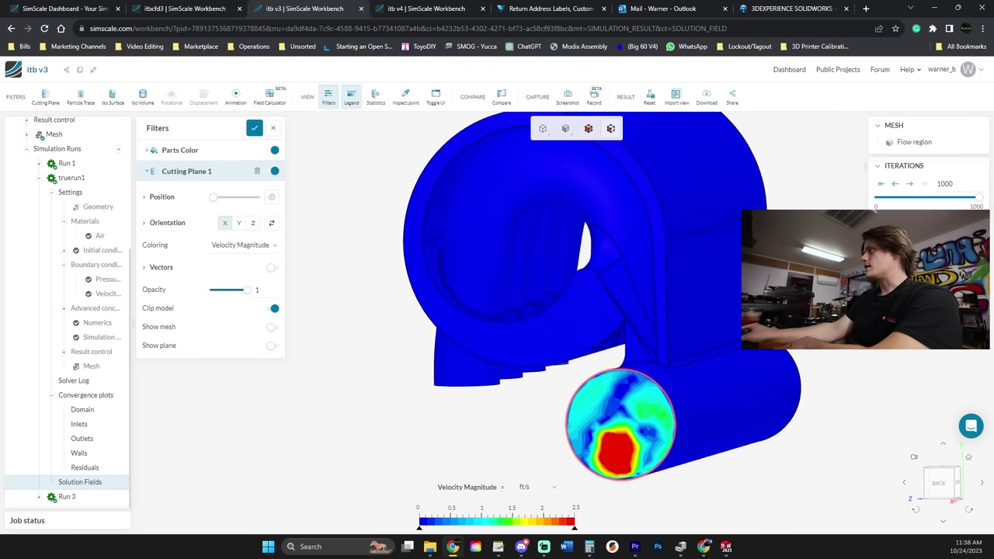
pyautogui.click(271, 268)
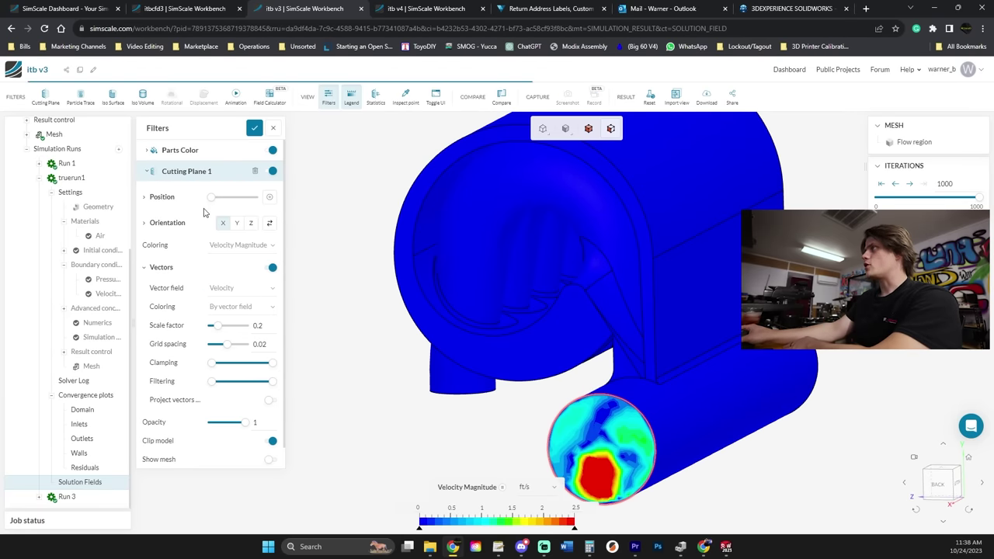
pyautogui.moveTo(214, 198); pyautogui.dragTo(223, 201)
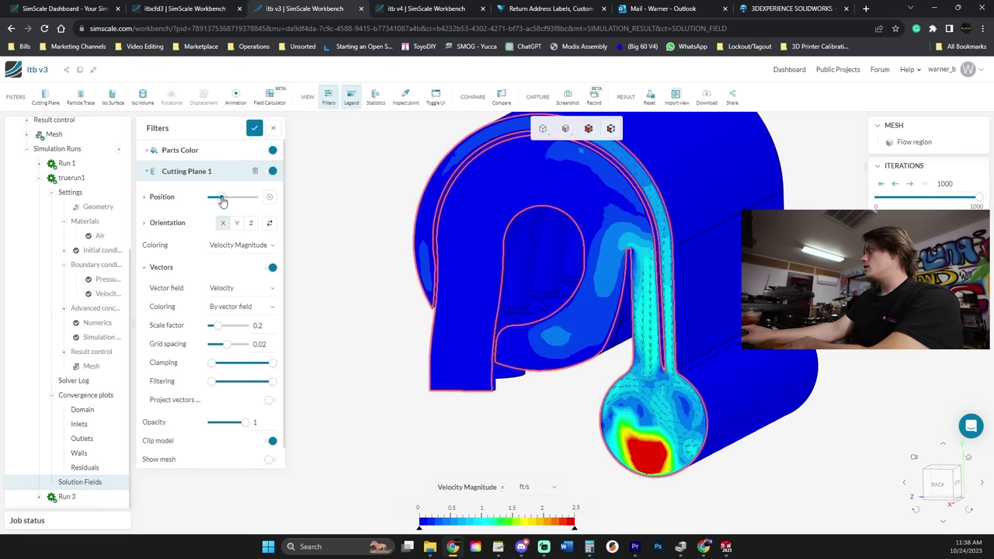
# Examine the itb v3 velocity vectors up close from several angles where the narrow slot passages enter the round tube.
pyautogui.scroll(5, 799, 456)
pyautogui.moveTo(800, 455); pyautogui.dragTo(635, 359)
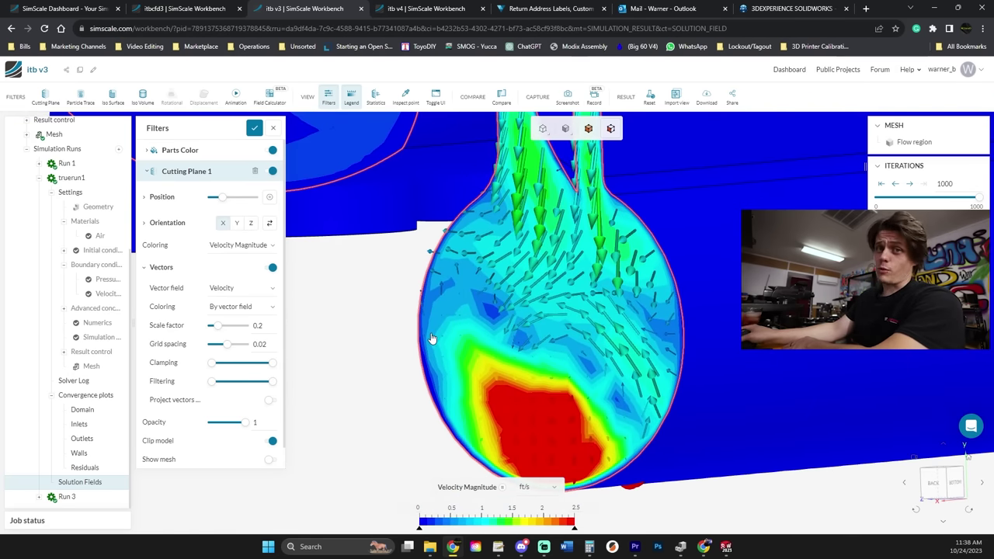
pyautogui.moveTo(401, 329); pyautogui.dragTo(353, 324)
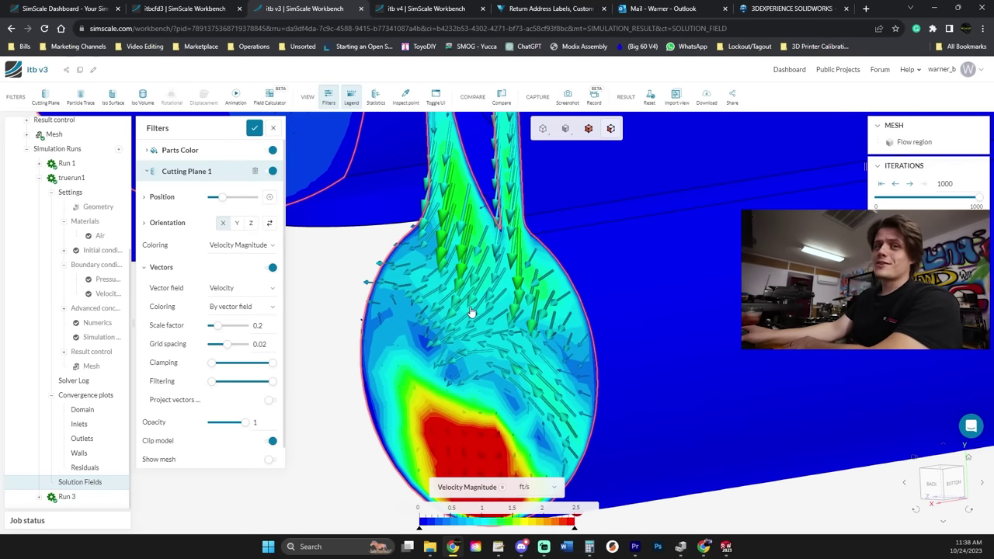
pyautogui.scroll(-3, 489, 324)
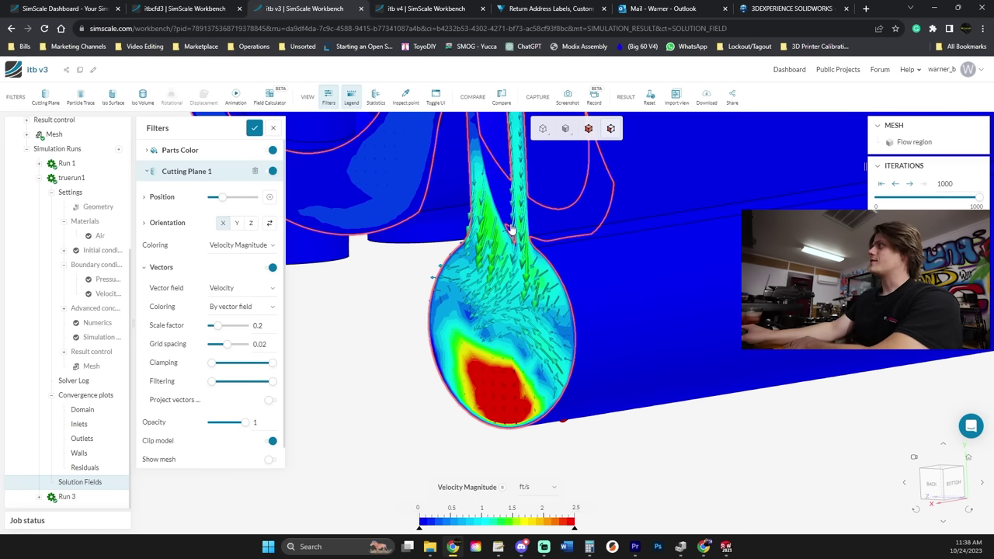
pyautogui.moveTo(542, 236); pyautogui.dragTo(530, 199)
pyautogui.moveTo(557, 302); pyautogui.dragTo(540, 331)
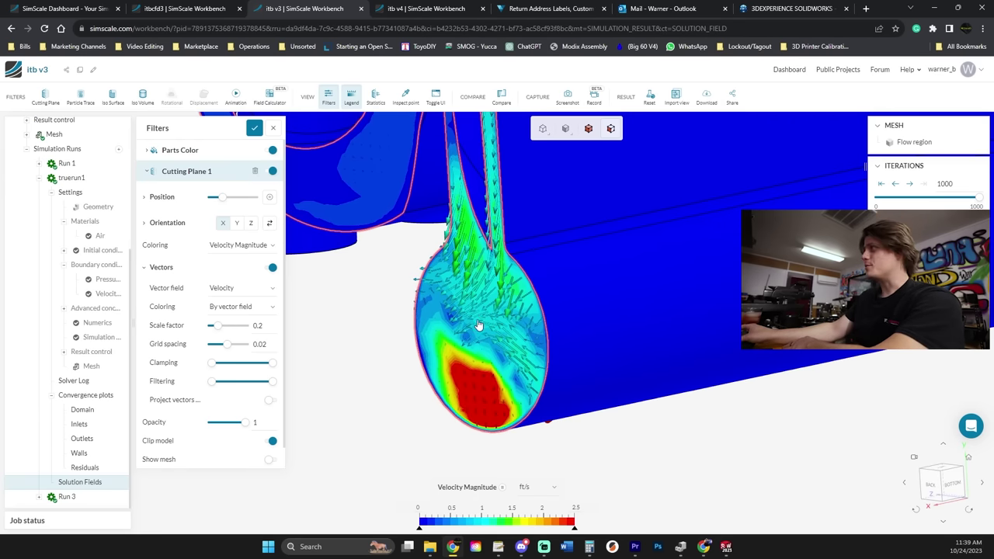
pyautogui.scroll(2, 481, 341)
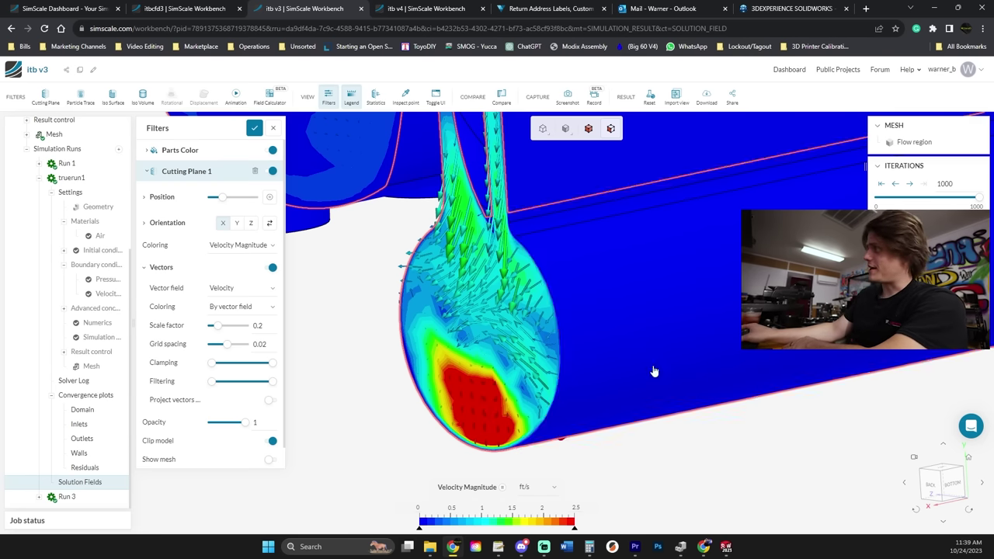
pyautogui.scroll(-3, 425, 318)
pyautogui.moveTo(435, 306)
pyautogui.mouseDown()
pyautogui.moveTo(410, 272)
pyautogui.moveTo(454, 304)
pyautogui.mouseUp()
pyautogui.moveTo(483, 342); pyautogui.dragTo(548, 256)
pyautogui.moveTo(555, 292); pyautogui.dragTo(608, 229)
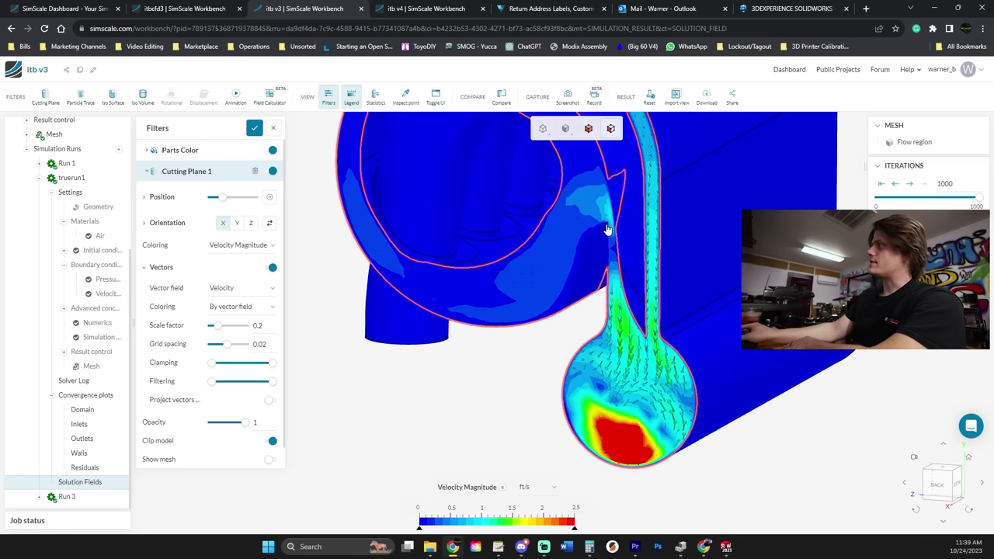
pyautogui.scroll(3, 608, 264)
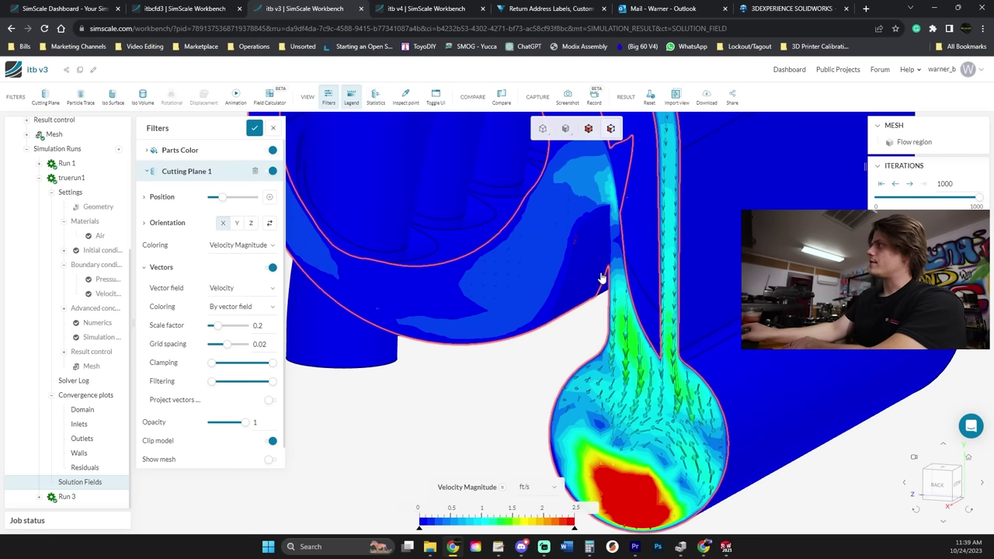
pyautogui.moveTo(491, 420); pyautogui.dragTo(718, 392)
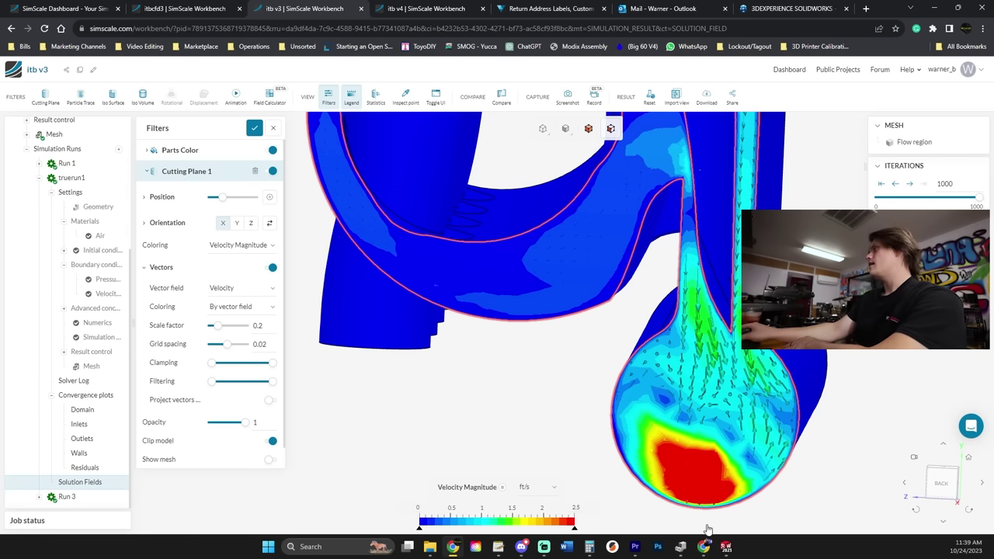
# Switch to SOLIDWORKS and section the ITB for CFD_v3 solid body with the Front Plane at an offset of -83 mm.
pyautogui.click(725, 547)
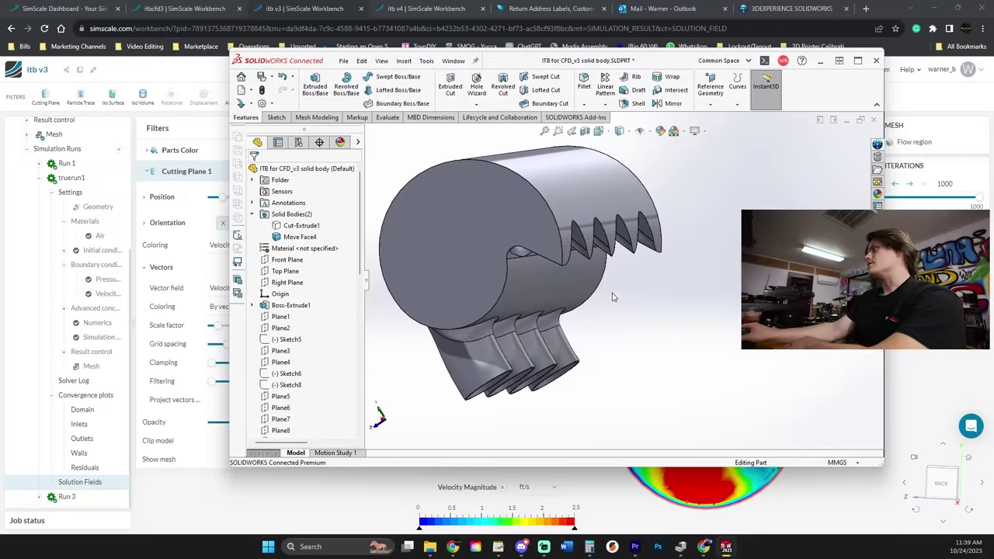
pyautogui.click(584, 130)
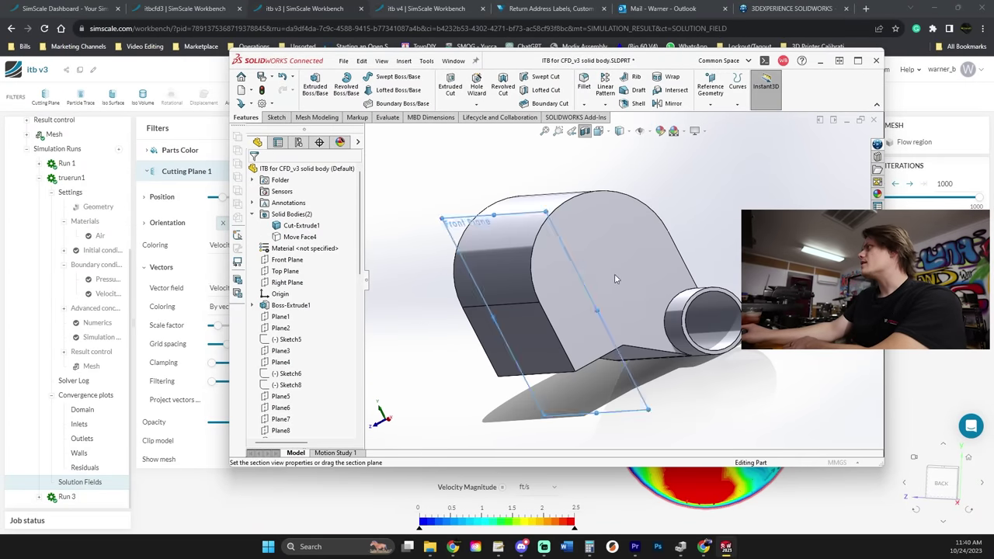
pyautogui.moveTo(556, 318); pyautogui.dragTo(575, 318)
# Inspect the runner openings and round tube of the sectioned body from several angles, then return to the SimScale itb v3 results.
pyautogui.moveTo(574, 319); pyautogui.dragTo(466, 309, button='middle')
pyautogui.scroll(-3, 582, 276)
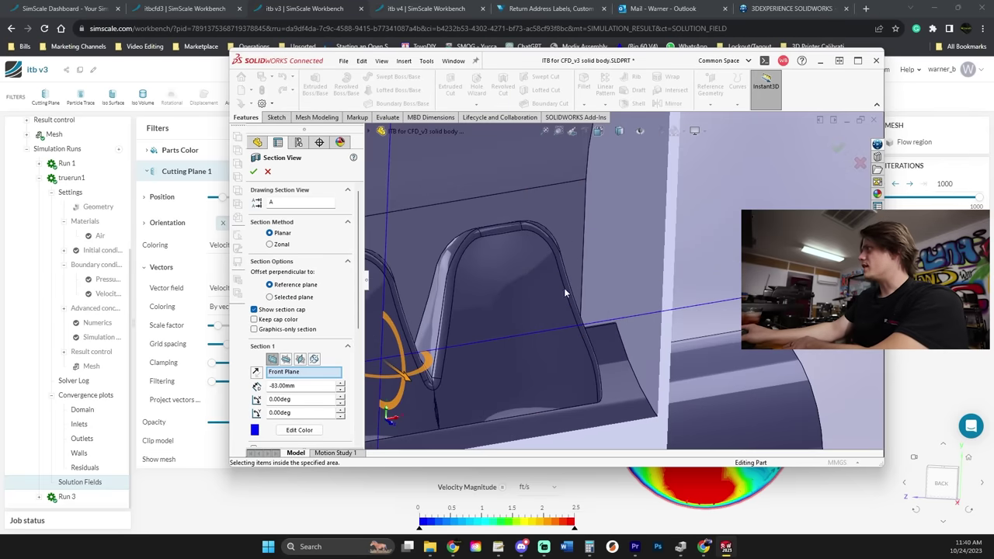
pyautogui.scroll(1, 578, 275)
pyautogui.scroll(3, 576, 275)
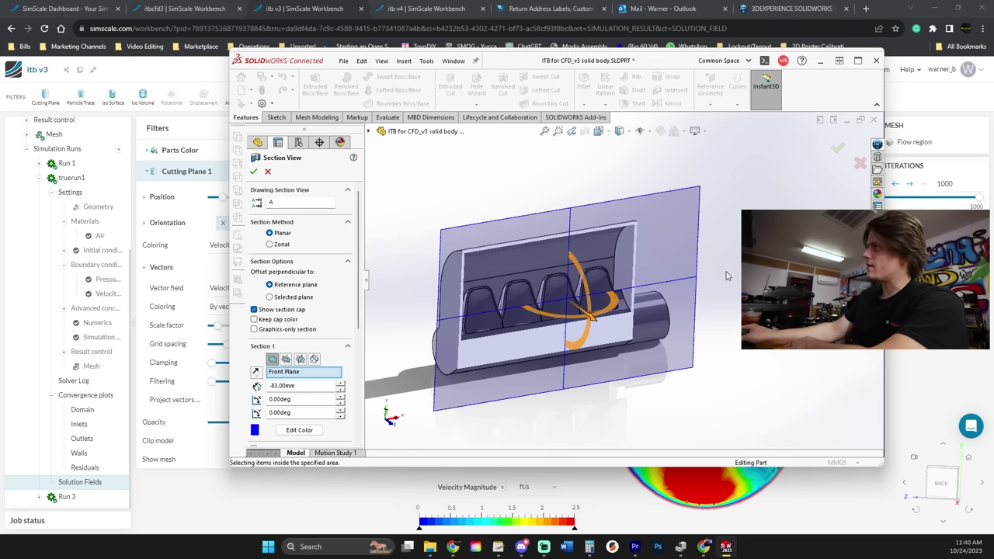
pyautogui.moveTo(721, 272); pyautogui.dragTo(590, 318, button='middle')
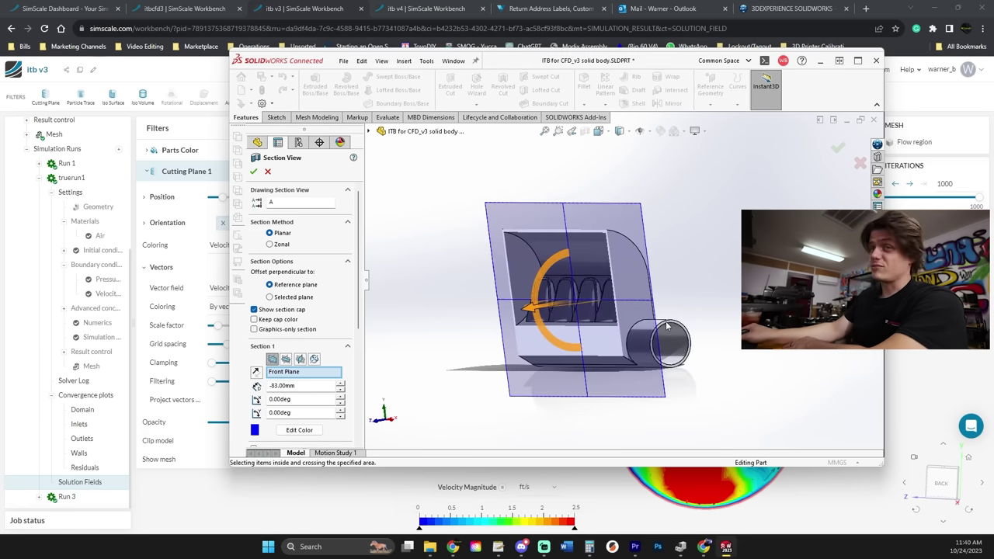
pyautogui.click(819, 61)
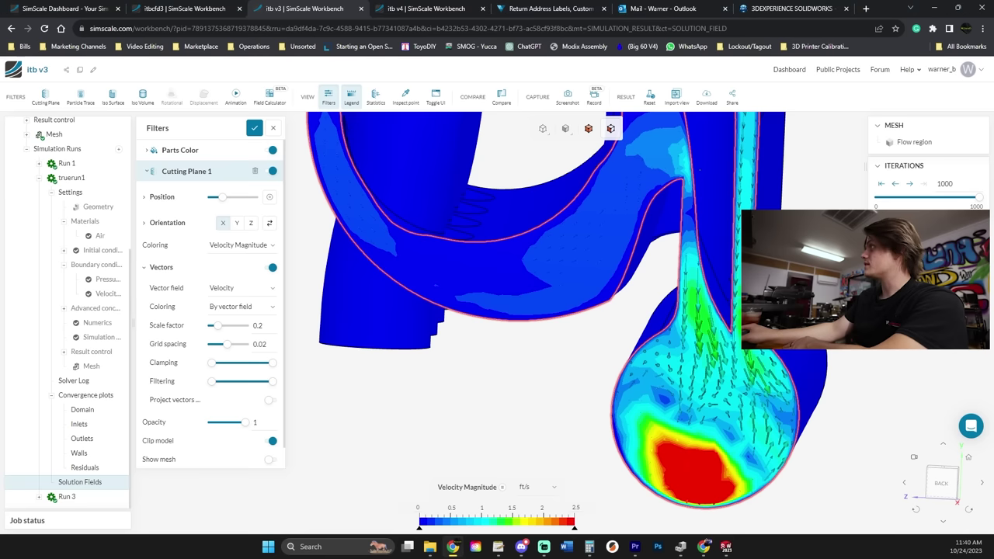
# Shift the itb v3 cutting plane further along X and examine the velocity contour and vectors inside the round tube.
pyautogui.scroll(-3, 698, 209)
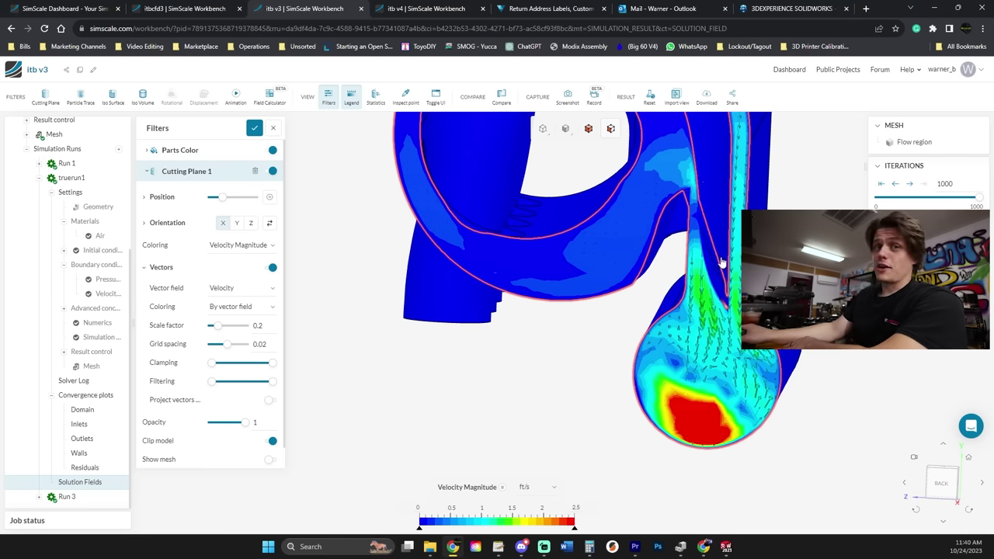
pyautogui.moveTo(221, 197); pyautogui.dragTo(237, 197)
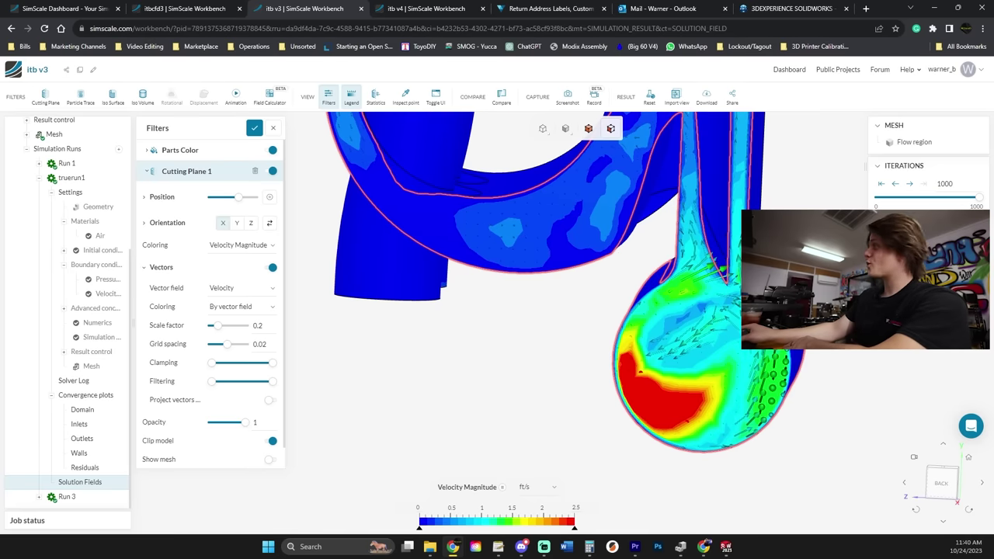
pyautogui.scroll(3, 776, 282)
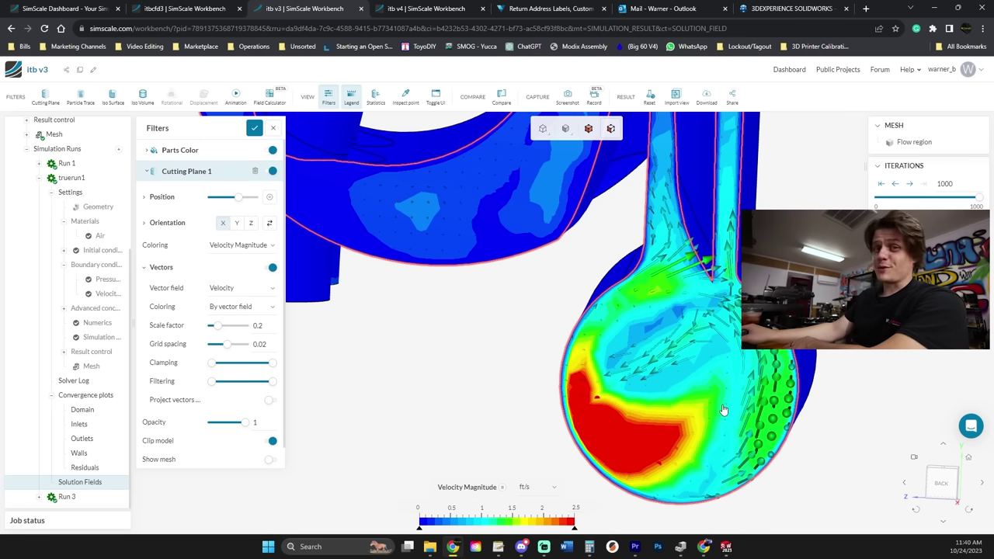
pyautogui.scroll(3, 722, 408)
pyautogui.scroll(-5, 722, 408)
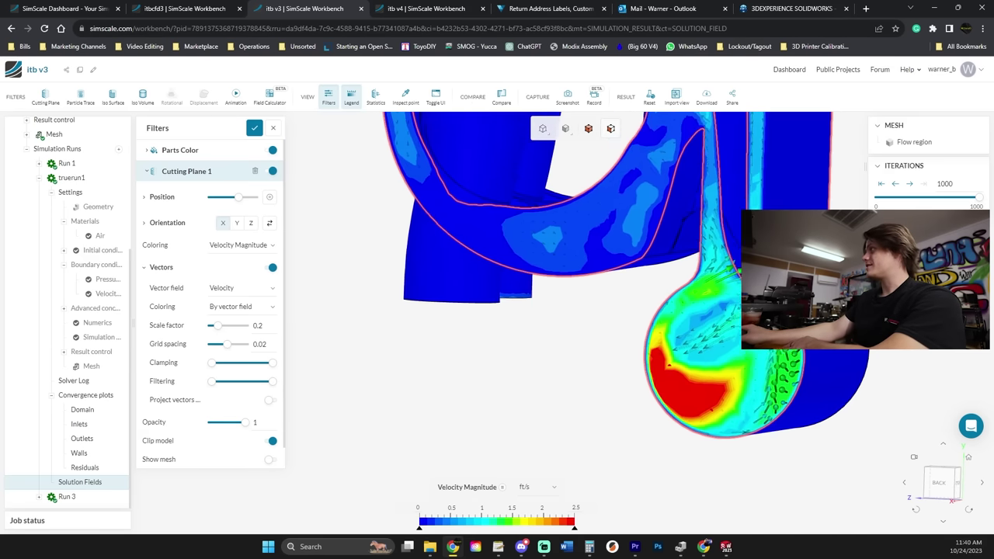
# Move the itb v3 cutting plane along X into a runner and compare its outlet velocity vectors with those of itbcfd3.
pyautogui.moveTo(238, 202); pyautogui.dragTo(249, 199)
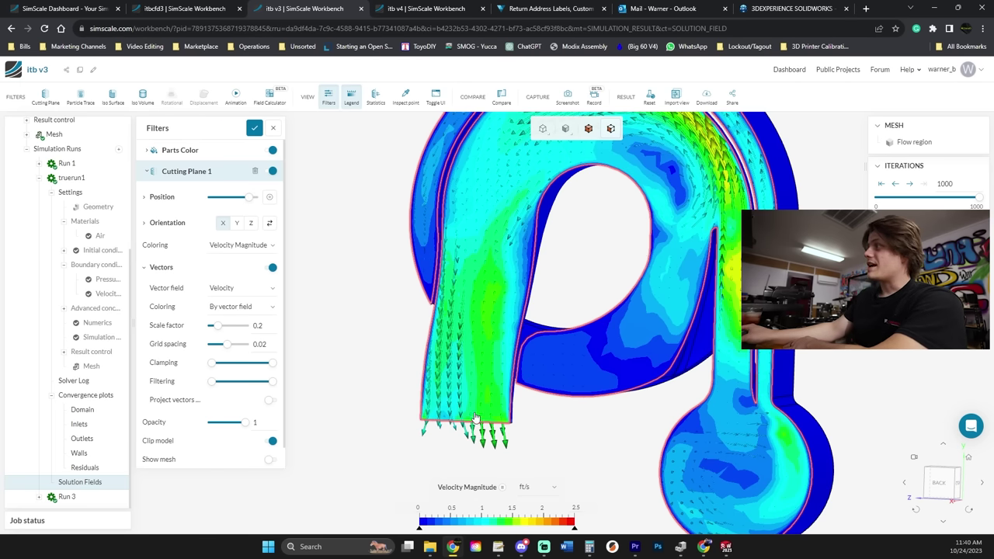
pyautogui.click(185, 9)
pyautogui.moveTo(740, 357); pyautogui.dragTo(714, 401)
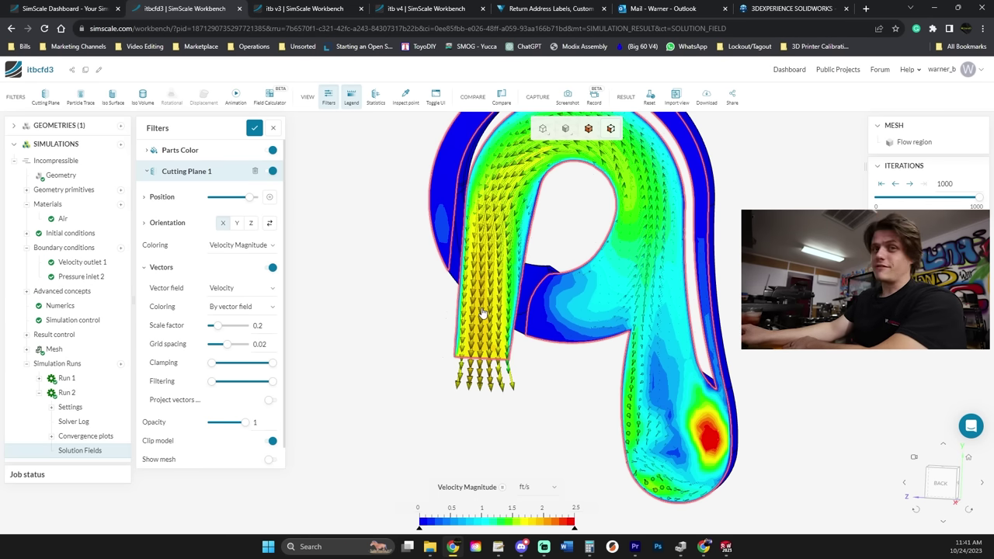
pyautogui.click(311, 7)
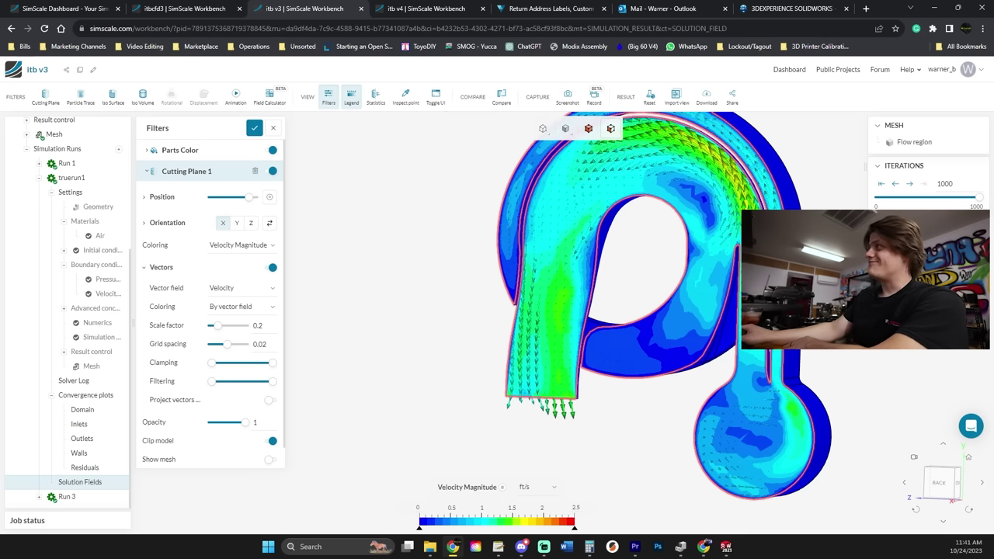
# Switch to the itb v4 results and shift Cutting Plane 1 along X to examine the velocity contour in the round tube and scroll passage.
pyautogui.click(419, 7)
pyautogui.moveTo(678, 256); pyautogui.dragTo(684, 255)
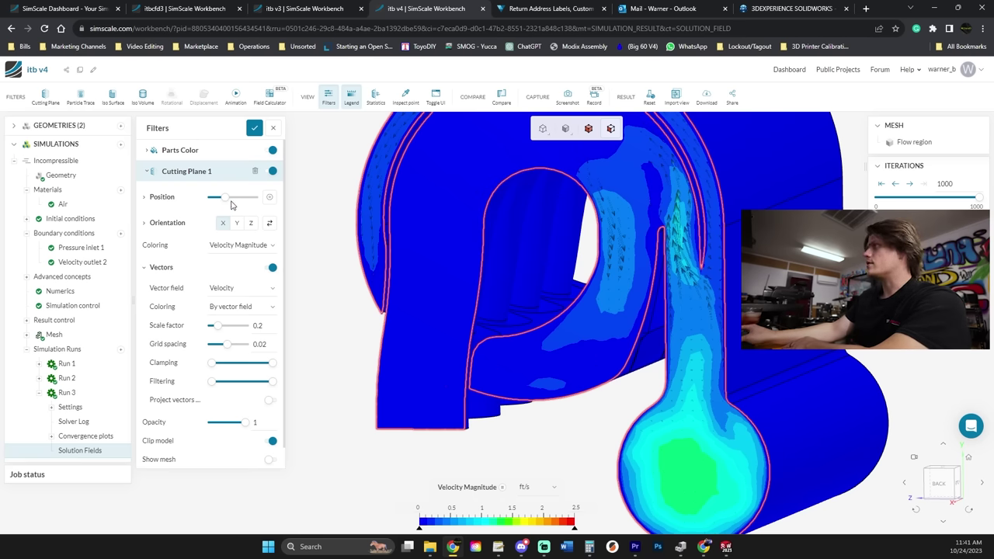
pyautogui.moveTo(226, 199); pyautogui.dragTo(230, 200)
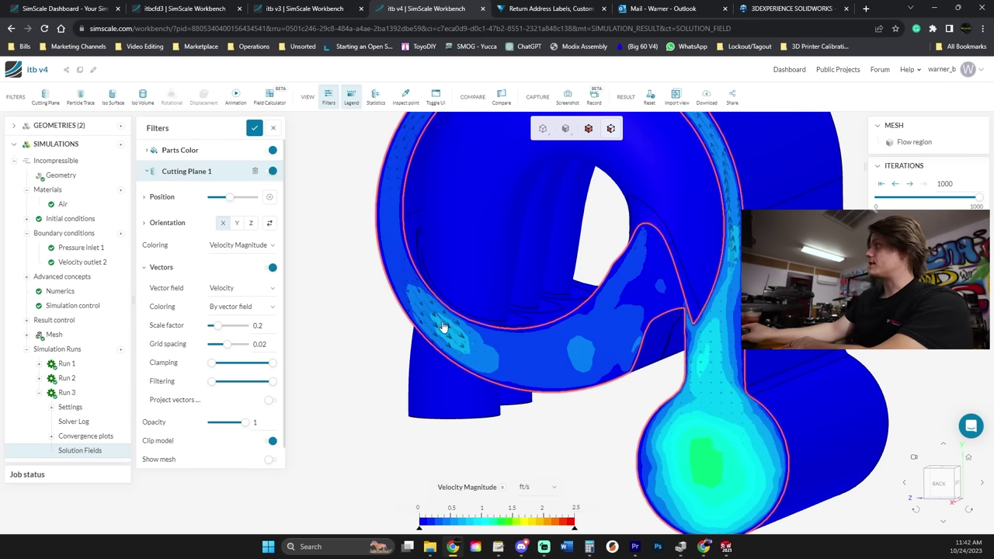
pyautogui.moveTo(479, 295); pyautogui.dragTo(652, 274)
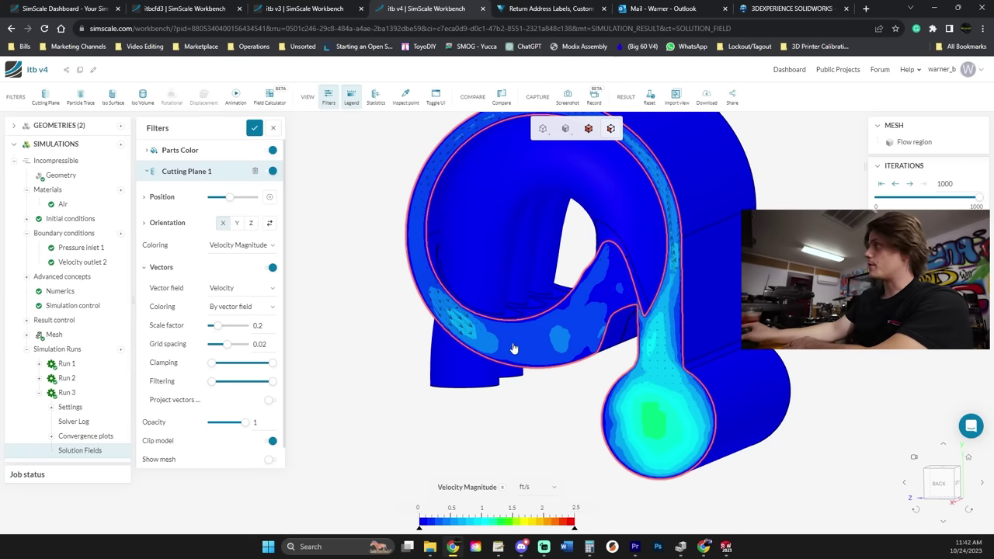
pyautogui.scroll(3, 465, 330)
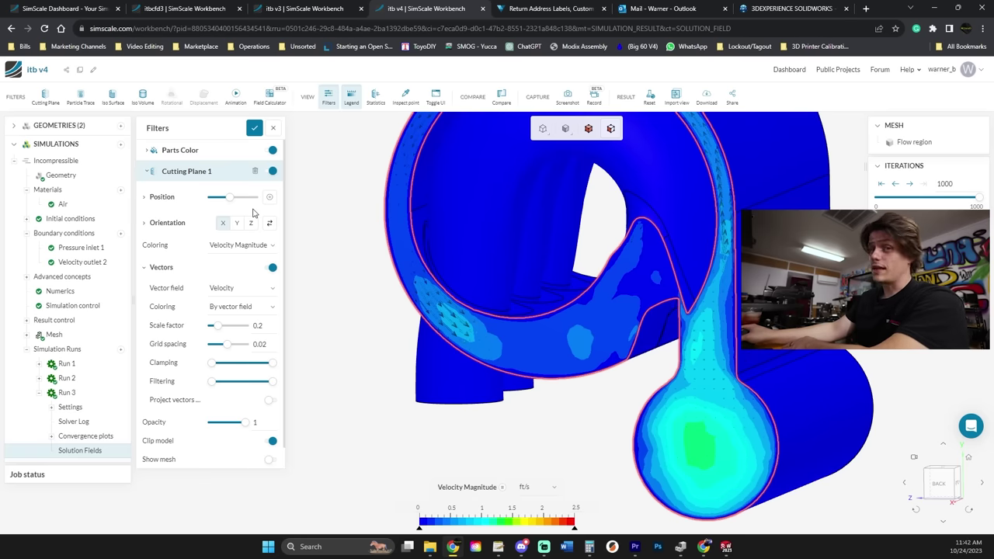
# Shift the itb v4 cutting plane further along X to examine the flow entering the next runner, and compare it with the itb v3 results.
pyautogui.moveTo(230, 200); pyautogui.dragTo(231, 199)
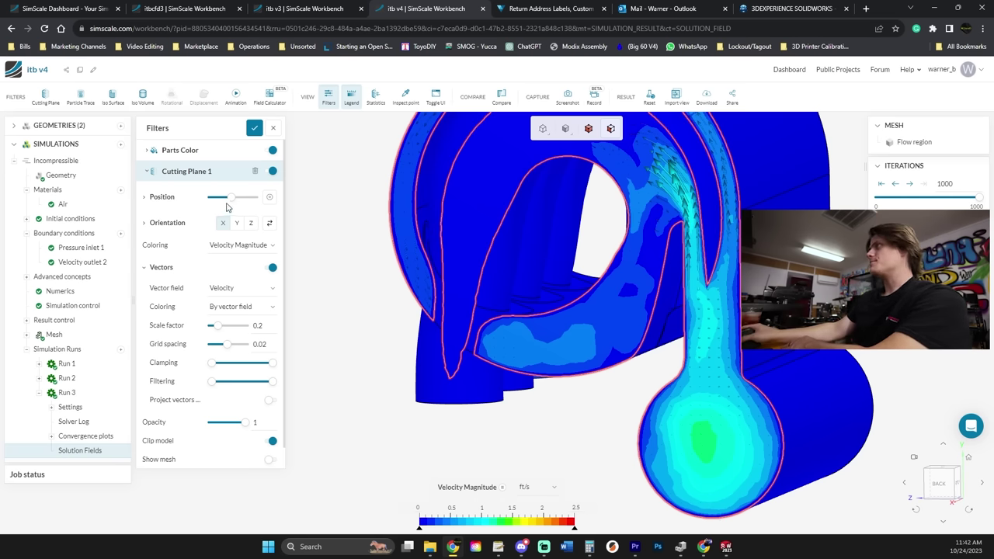
pyautogui.moveTo(549, 170); pyautogui.dragTo(673, 223)
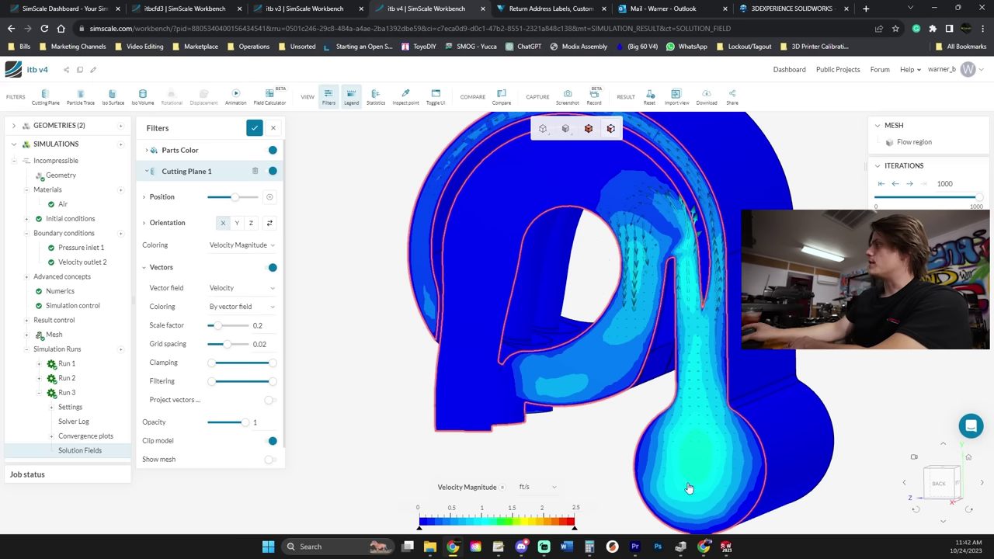
pyautogui.moveTo(689, 442); pyautogui.dragTo(691, 505)
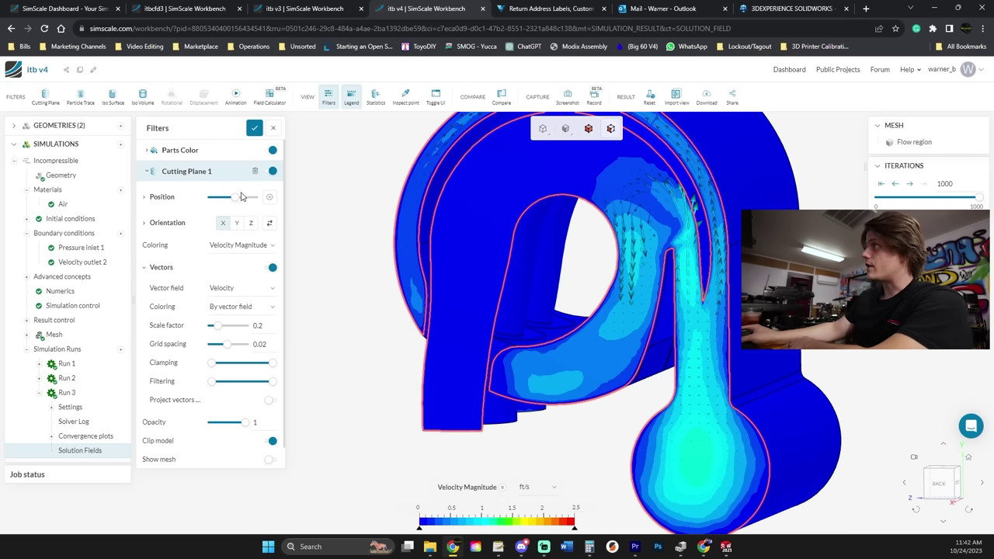
pyautogui.click(309, 9)
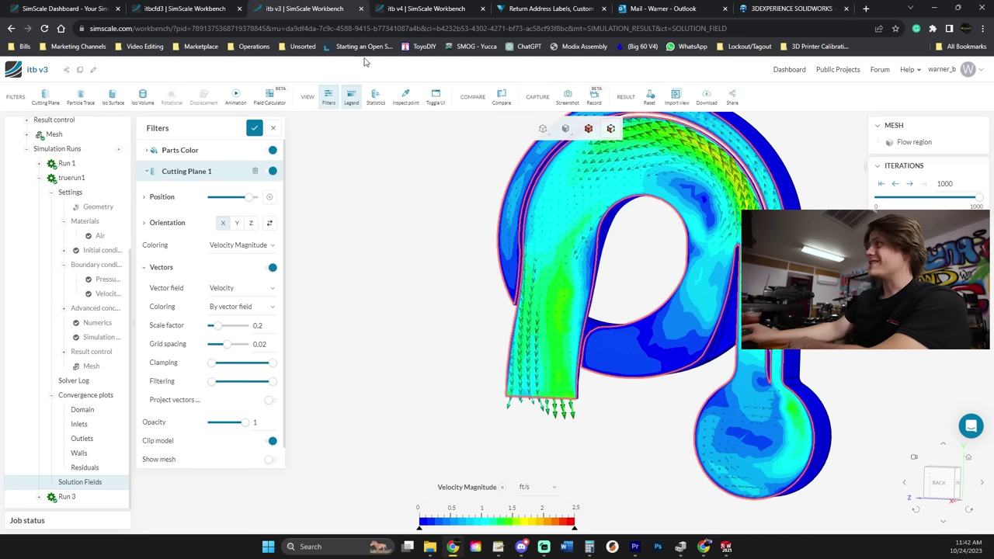
pyautogui.click(419, 9)
# Move the itb v4 cutting plane along X into the flowing runner and examine the velocity vectors through the bend and at its outlet.
pyautogui.moveTo(242, 195); pyautogui.dragTo(238, 196)
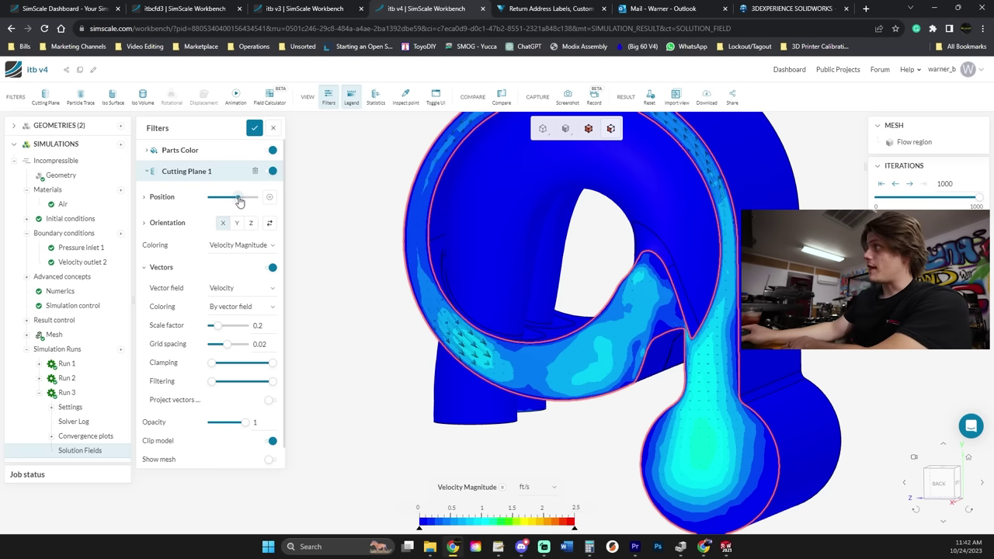
pyautogui.moveTo(239, 200); pyautogui.dragTo(241, 200)
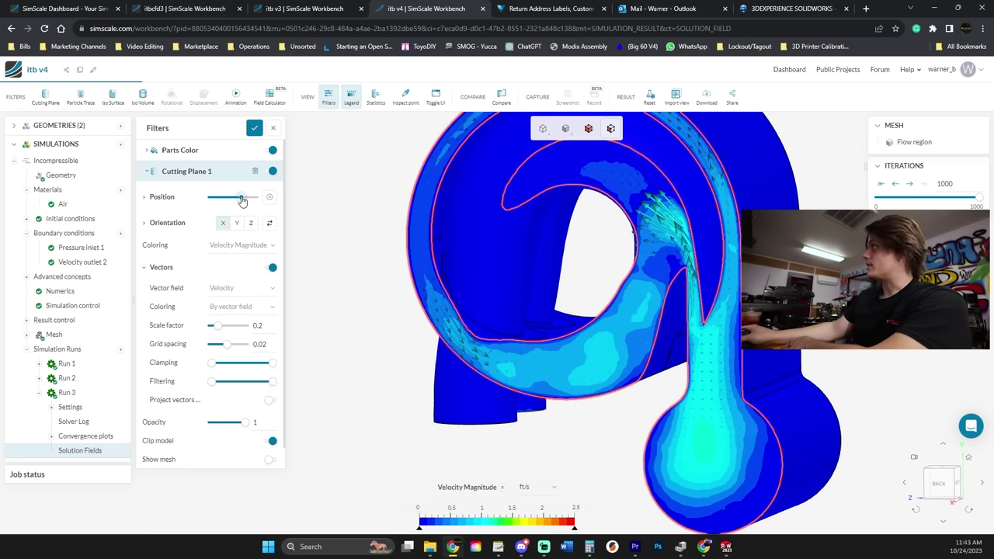
pyautogui.moveTo(241, 200); pyautogui.dragTo(249, 200)
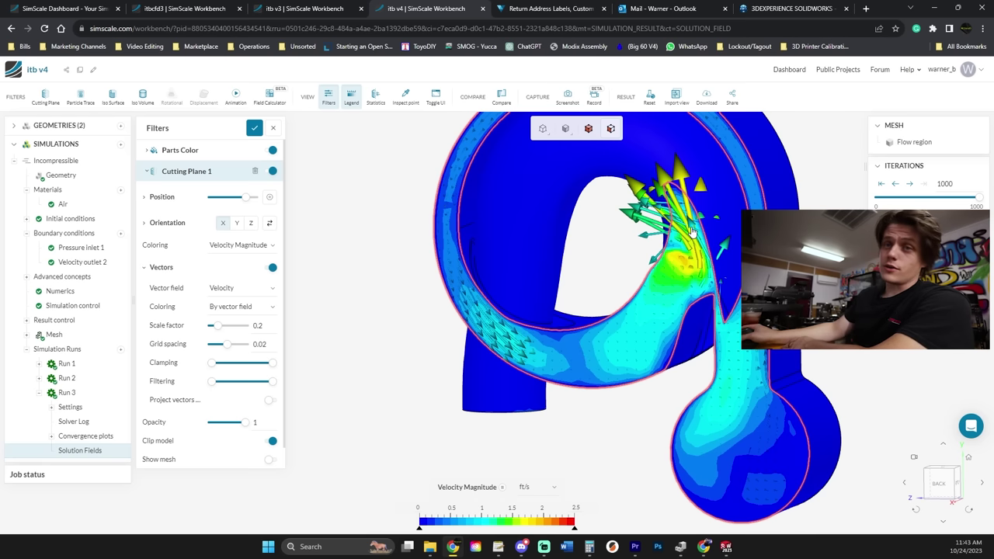
pyautogui.moveTo(241, 201); pyautogui.dragTo(247, 200)
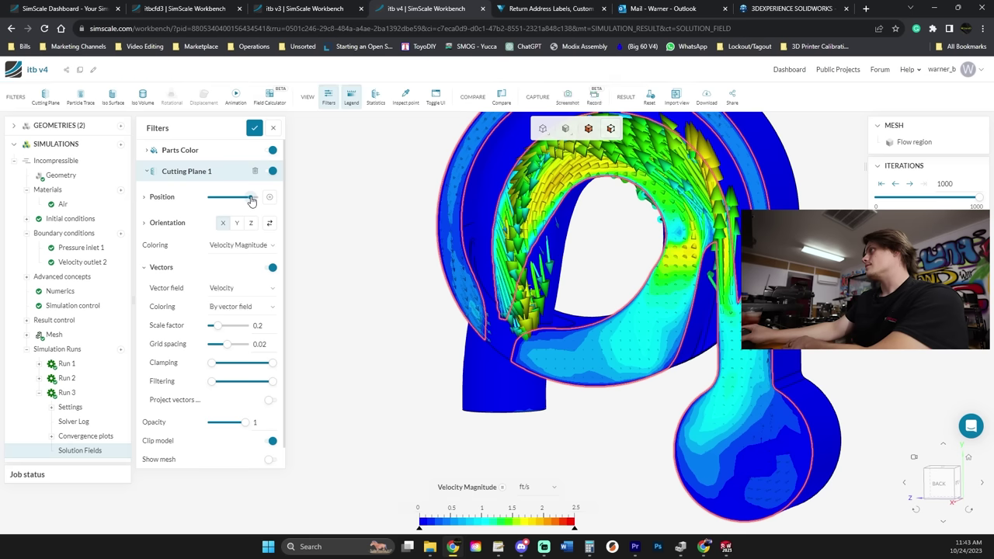
pyautogui.moveTo(249, 200); pyautogui.dragTo(252, 201)
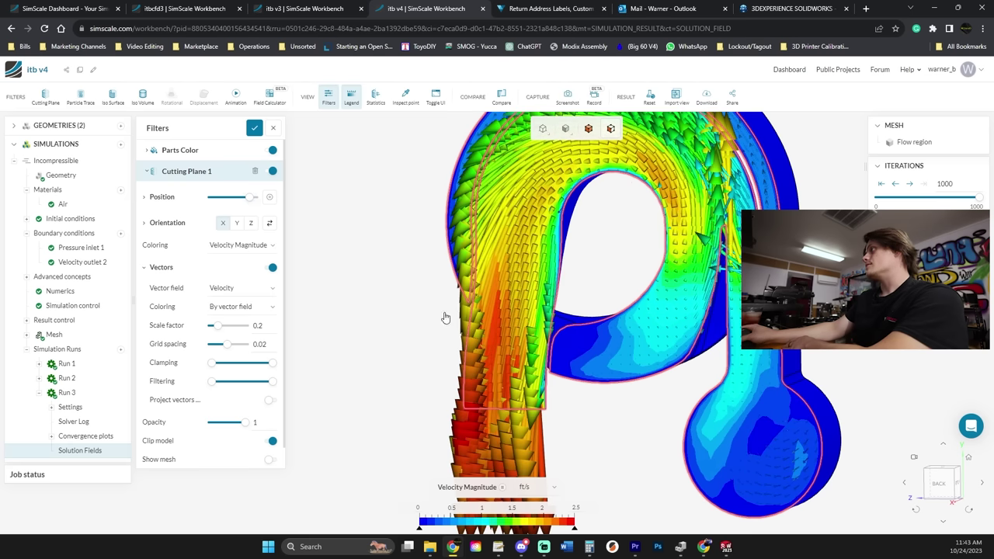
pyautogui.scroll(-3, 630, 433)
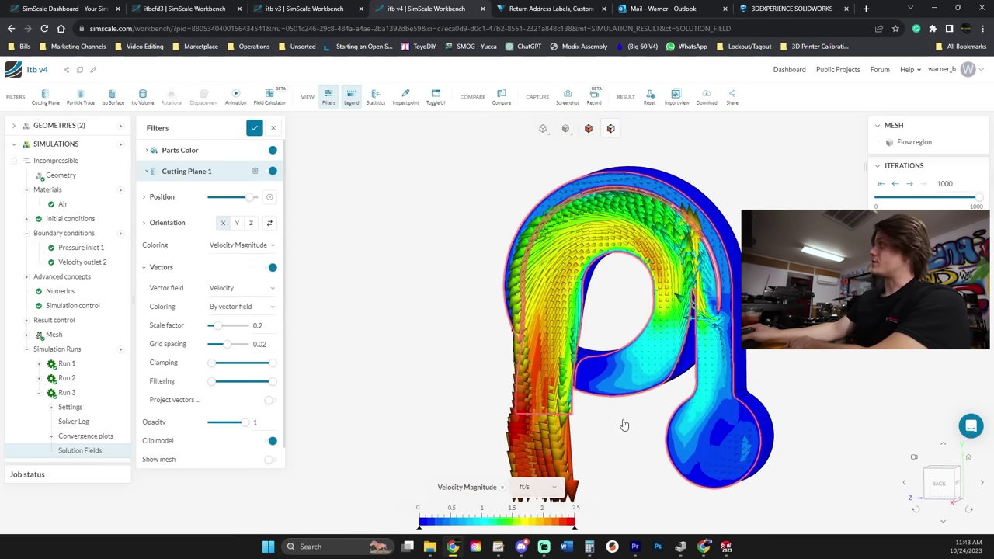
pyautogui.scroll(-1, 594, 363)
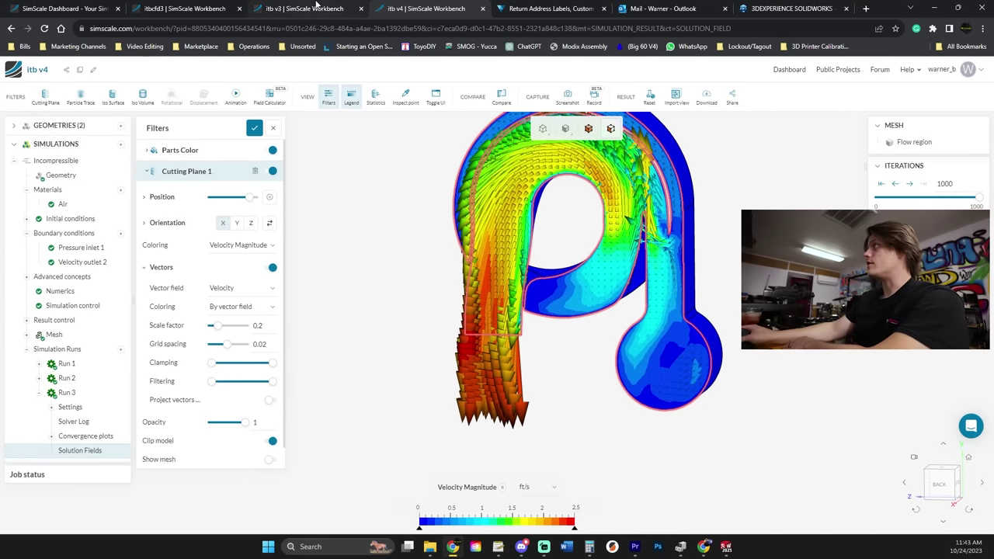
pyautogui.scroll(2, 582, 338)
pyautogui.scroll(2, 575, 355)
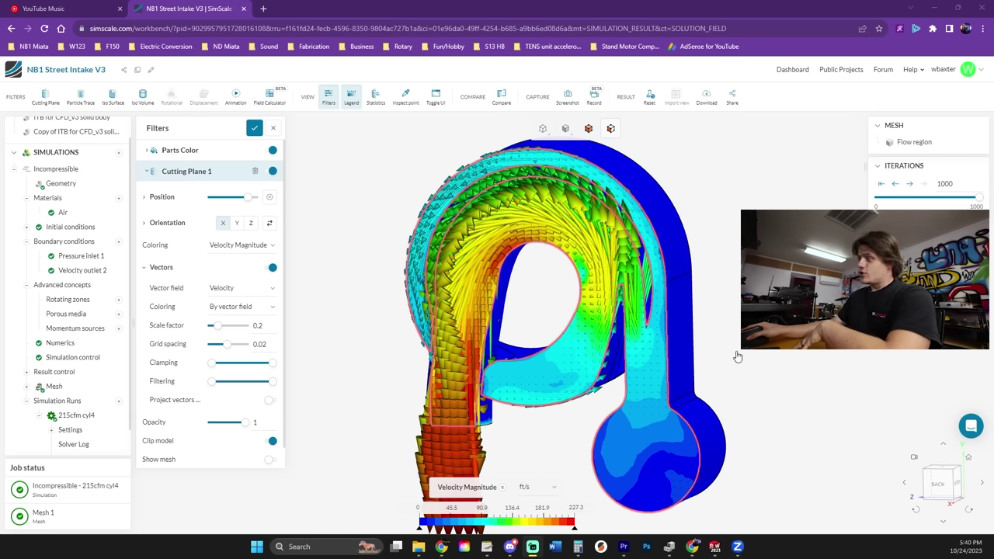
# Compare the NB1 Street Intake V3 velocity results with the flow velocity in the SensorsONE flow rate and pipe diameter calculator.
pyautogui.click(441, 547)
pyautogui.scroll(3, 286, 211)
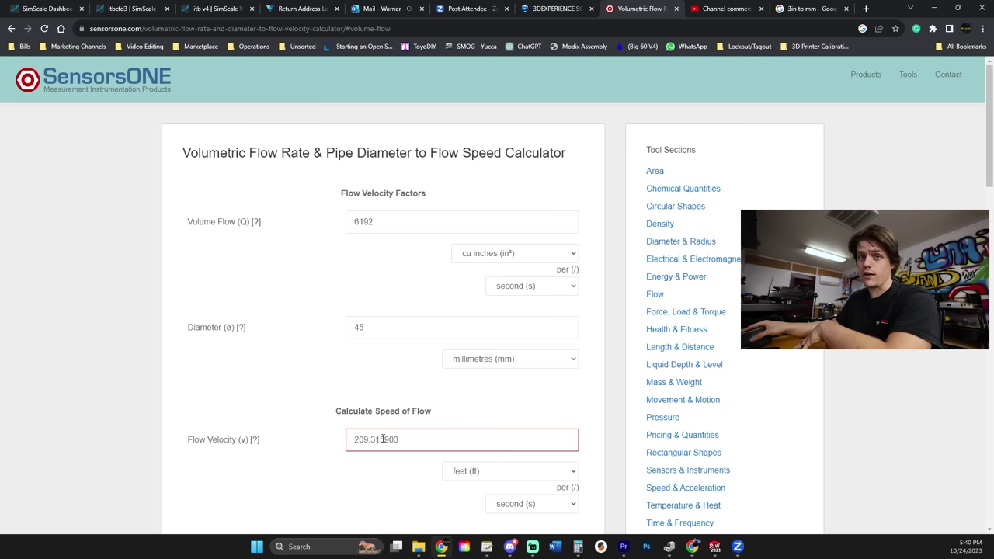
pyautogui.click(694, 546)
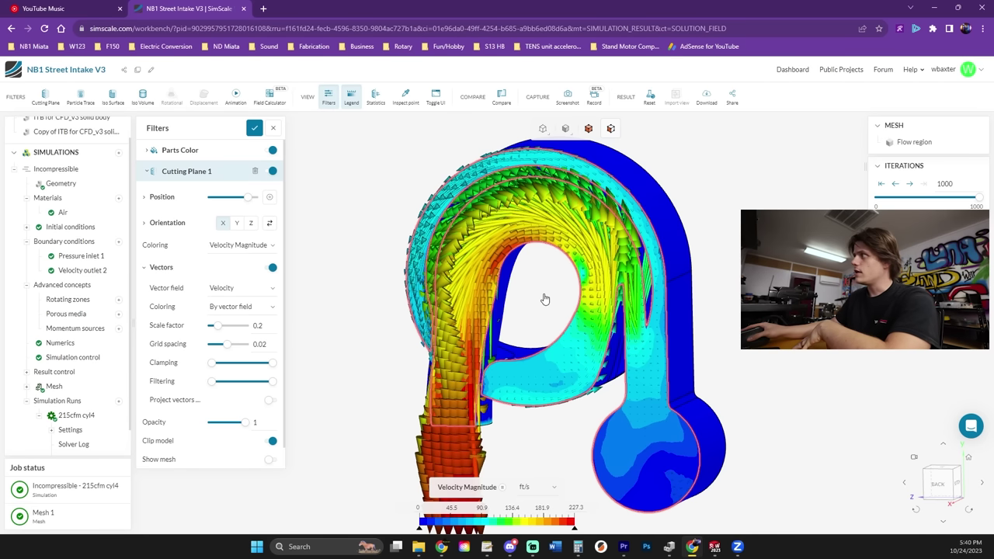
pyautogui.scroll(3, 543, 332)
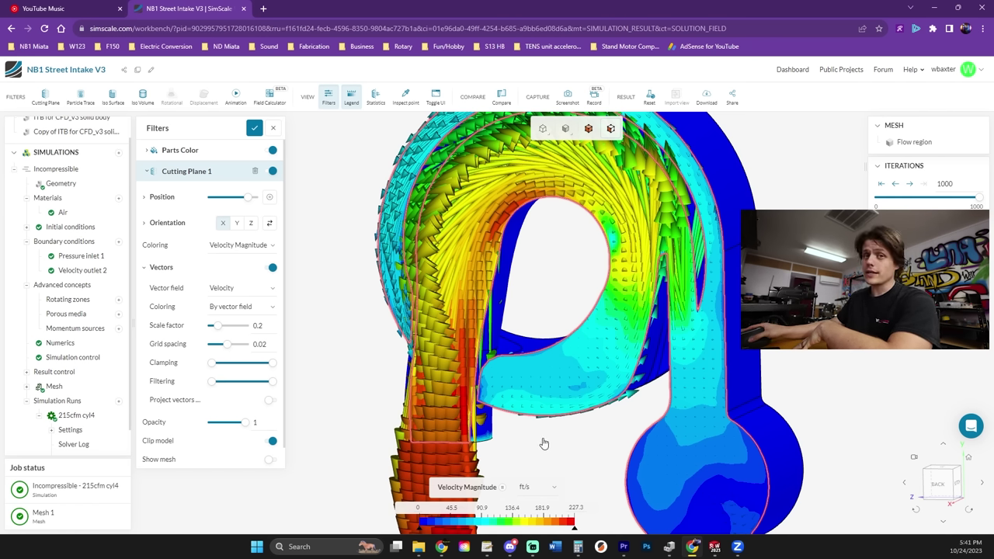
pyautogui.click(441, 547)
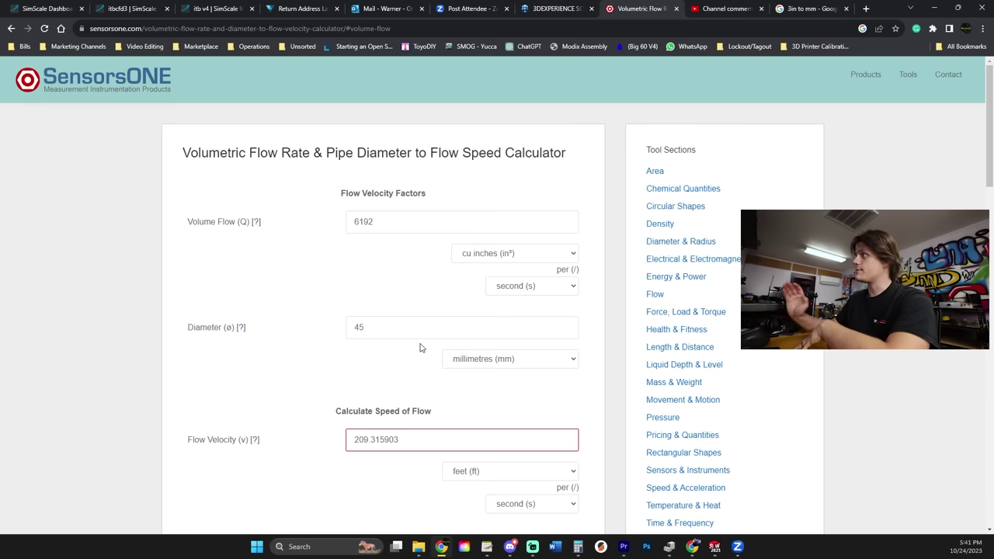
pyautogui.click(691, 546)
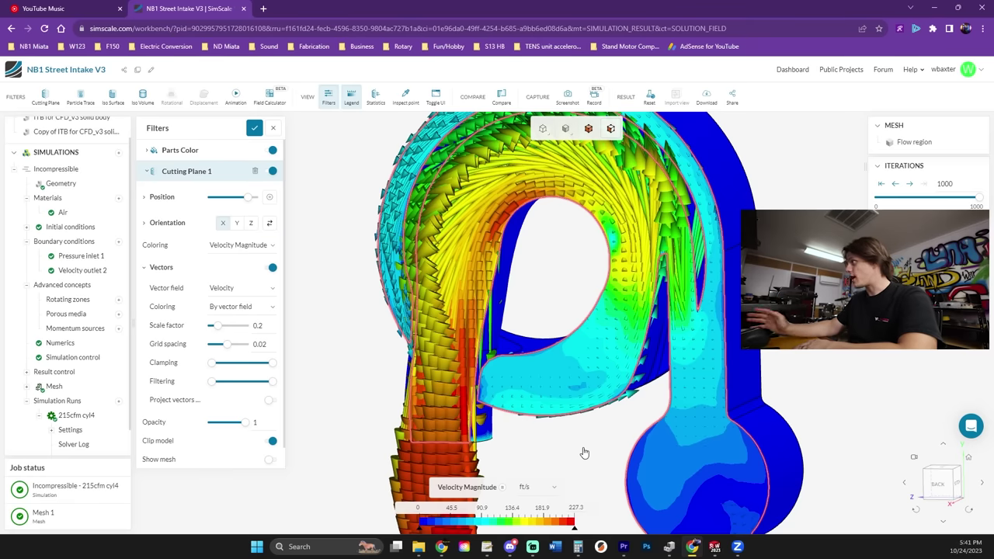
# Orient Cutting Plane 1 of NB1 Street Intake V3 to Y with its direction reversed, and move it down the runners to near their outlets.
pyautogui.click(237, 223)
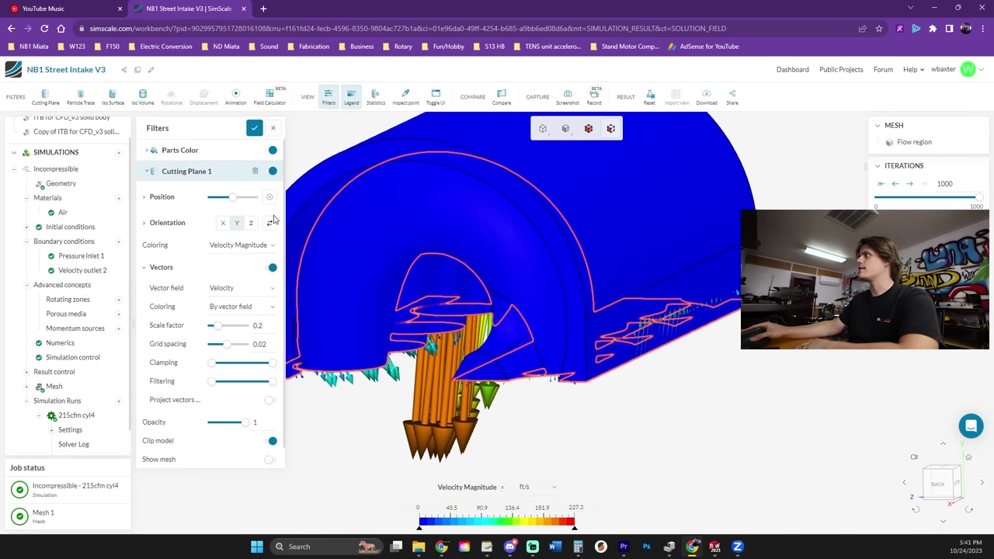
pyautogui.click(951, 472)
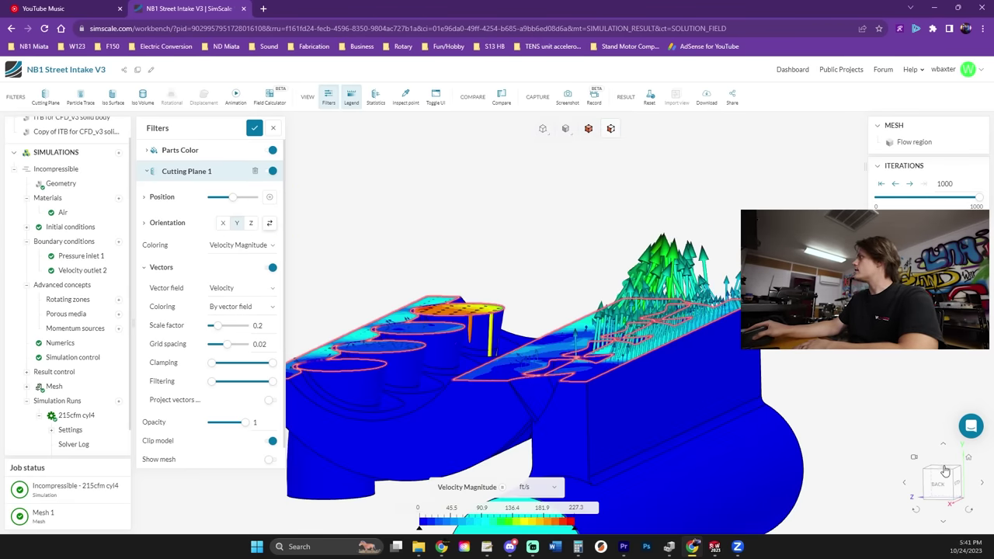
pyautogui.click(944, 471)
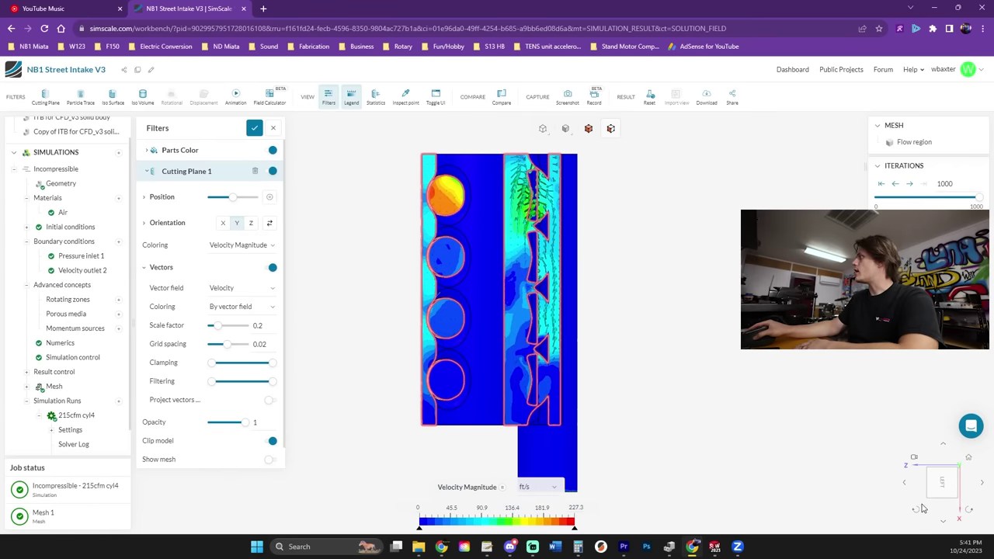
pyautogui.click(915, 509)
pyautogui.scroll(5, 552, 274)
pyautogui.scroll(3, 552, 274)
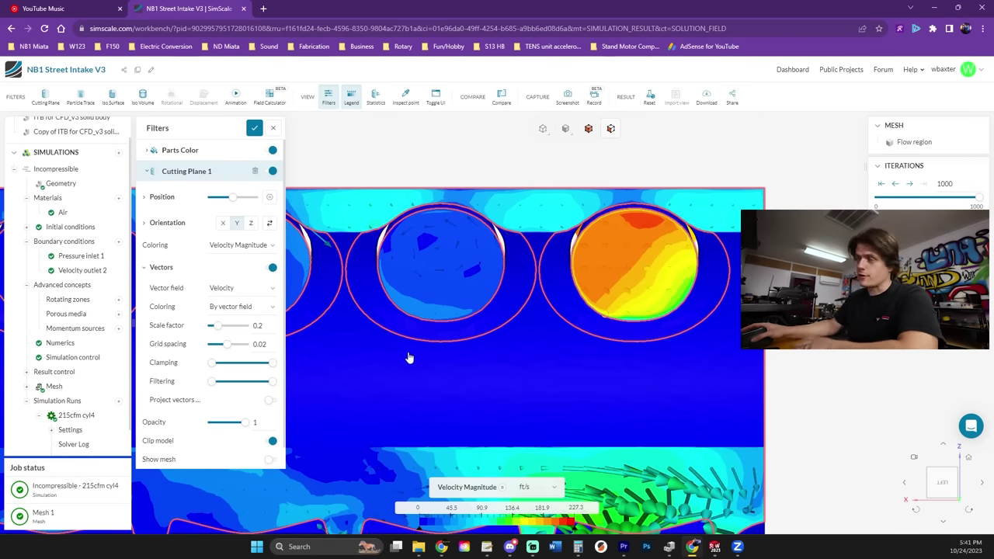
pyautogui.moveTo(237, 199); pyautogui.dragTo(246, 200)
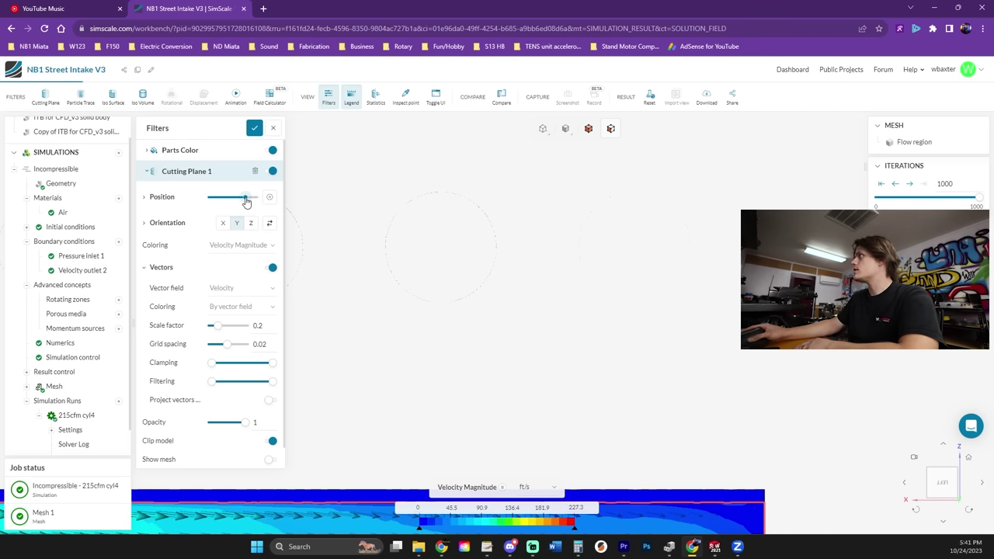
pyautogui.scroll(5, 721, 295)
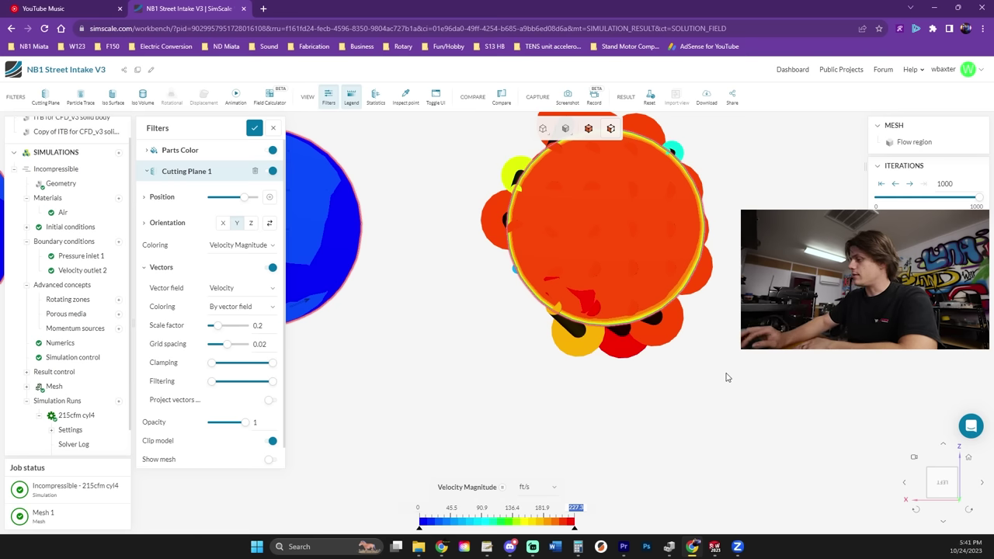
# Set the velocity magnitude legend maximum to 215 ft/s and compare the runner outlet velocity with the SensorsONE calculator value.
pyautogui.write('215')
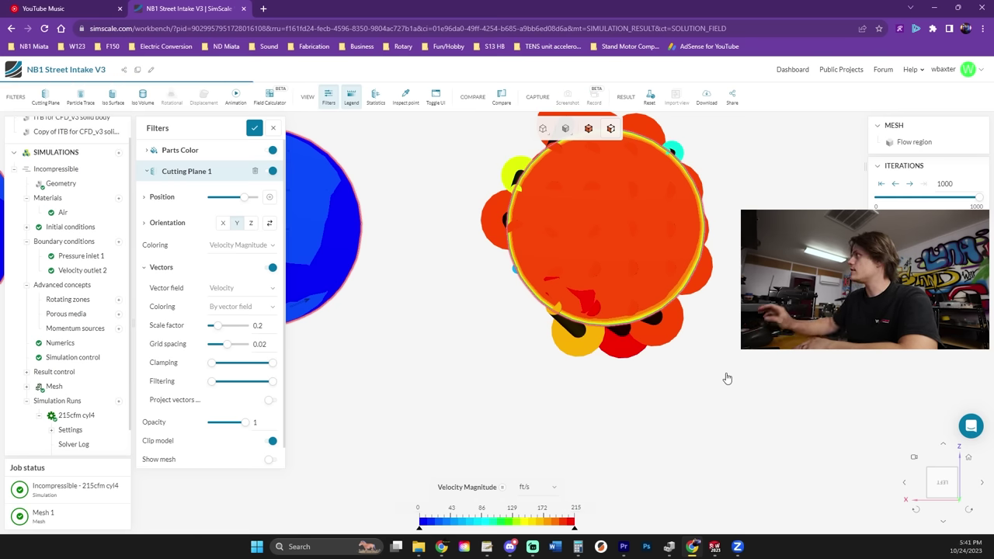
pyautogui.press('Return')
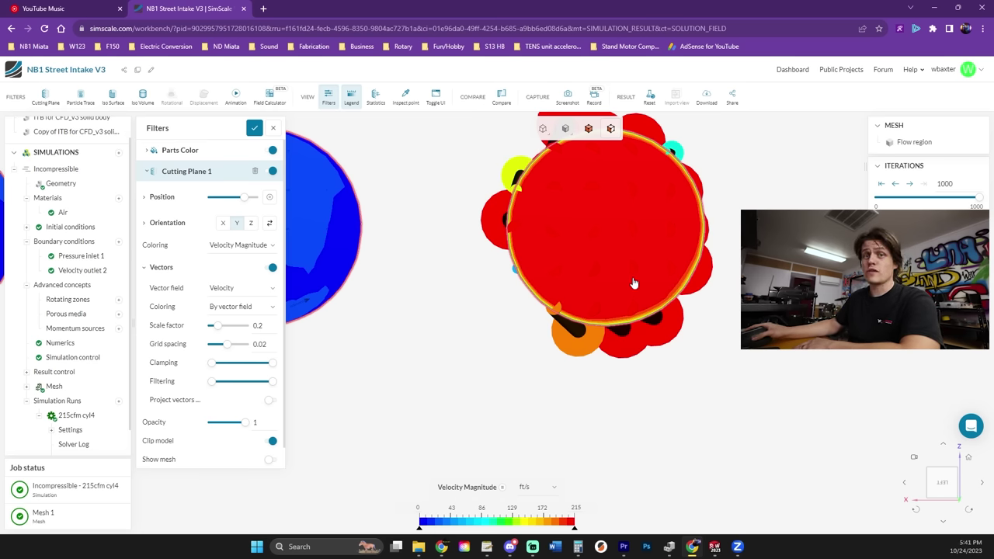
pyautogui.click(441, 546)
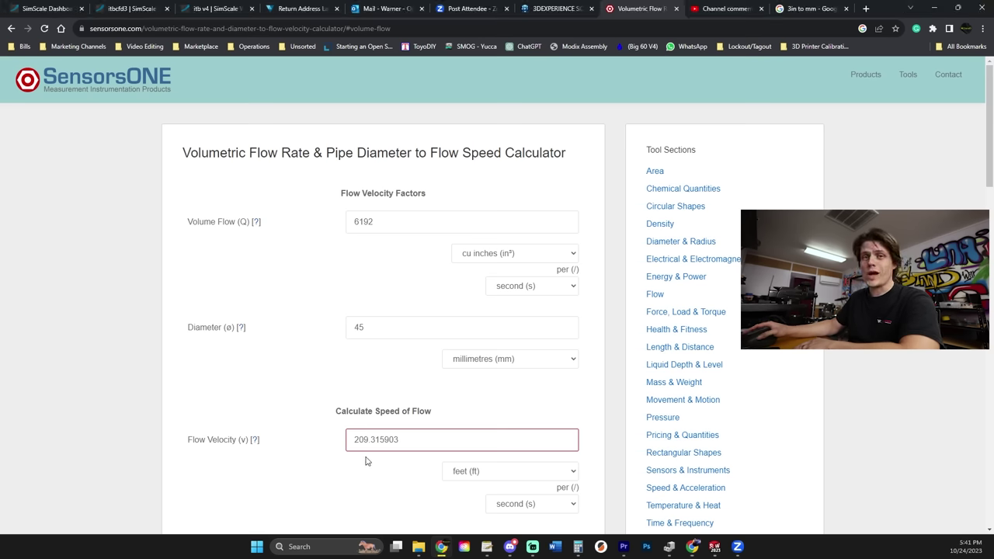
pyautogui.click(691, 547)
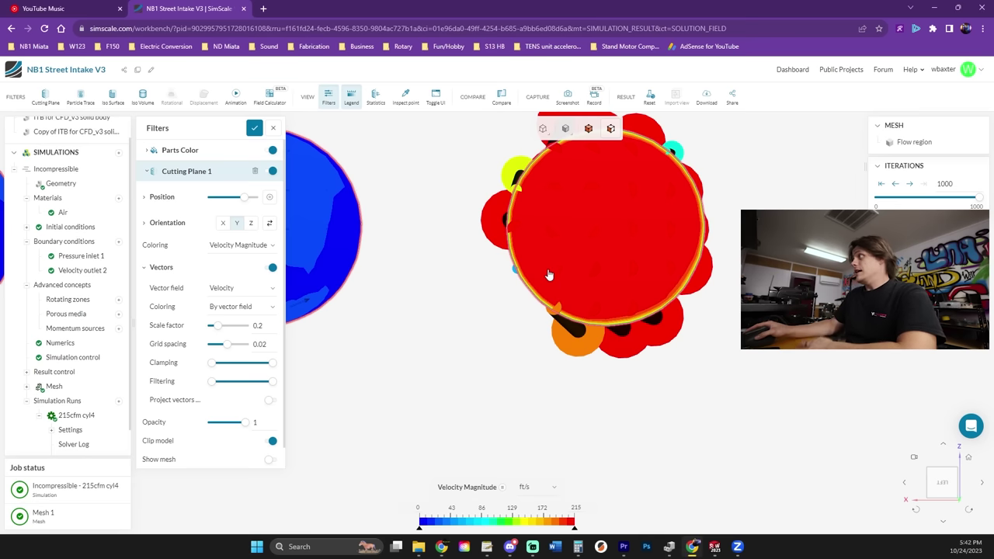